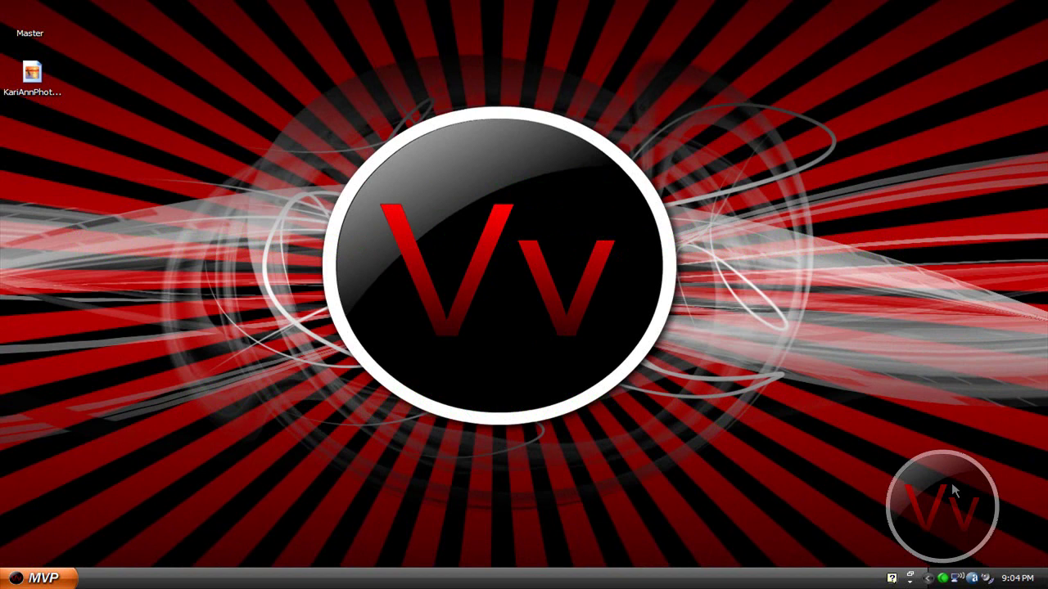
Open KariAnnPhotography.com.jpg from the Desktop in Photoshop.
left_click(51, 69)
left_click(141, 93)
key("alt+Tab")
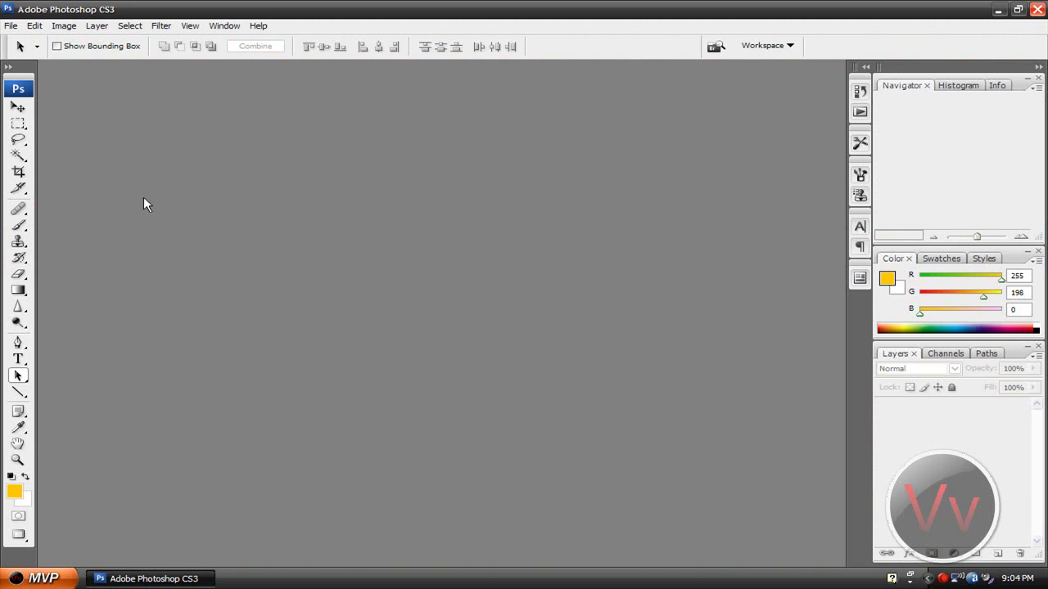
left_click(16, 27)
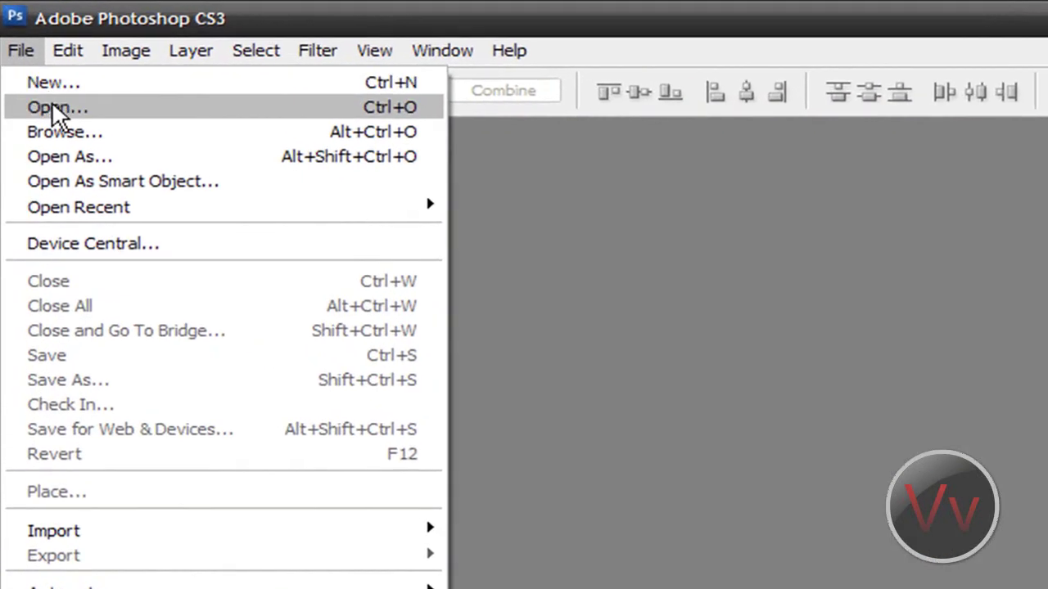
left_click(18, 54)
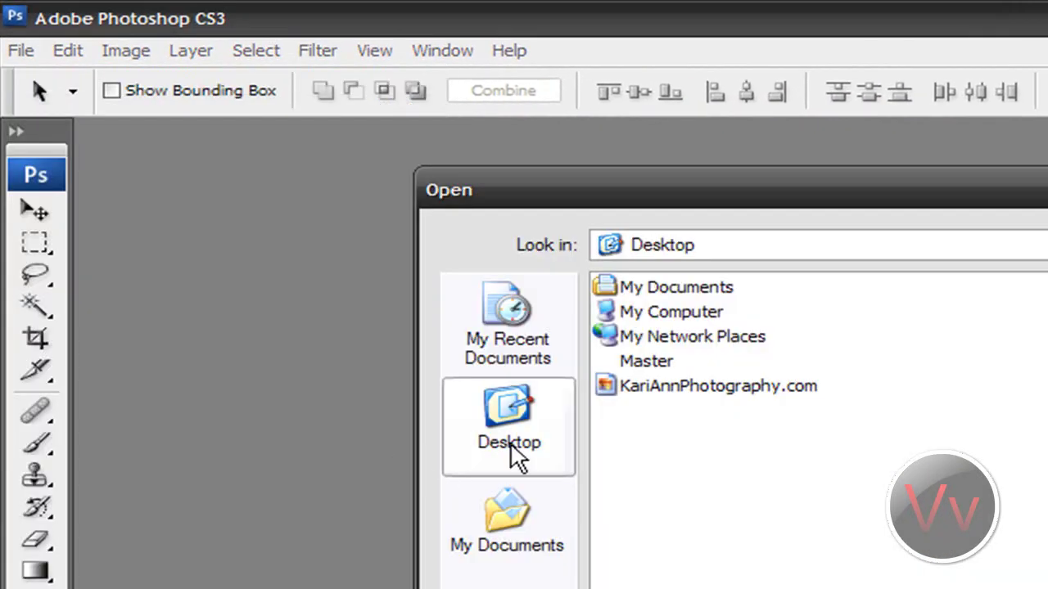
left_click(683, 388)
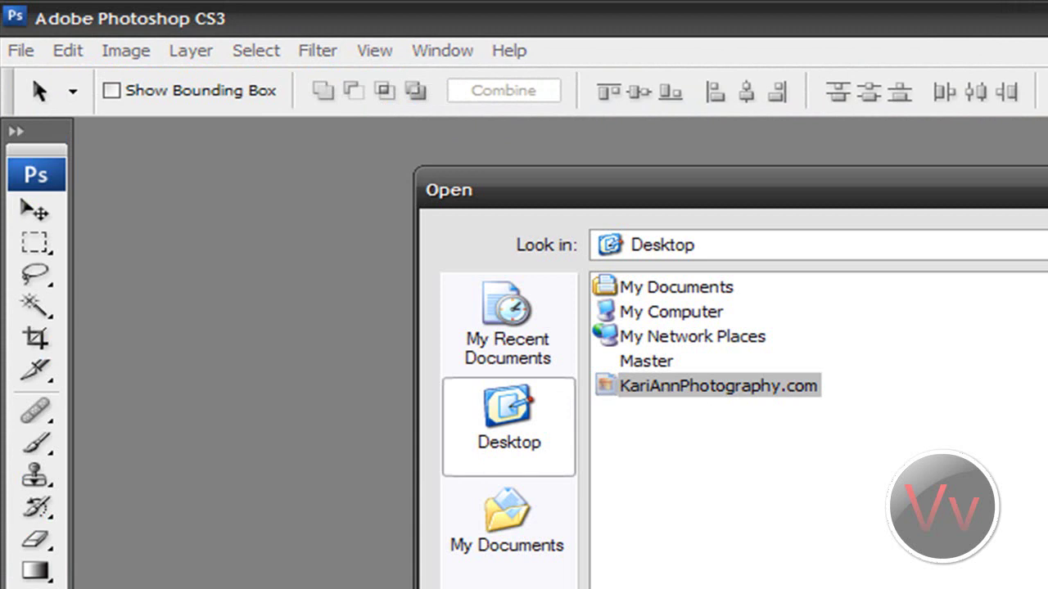
key("Return")
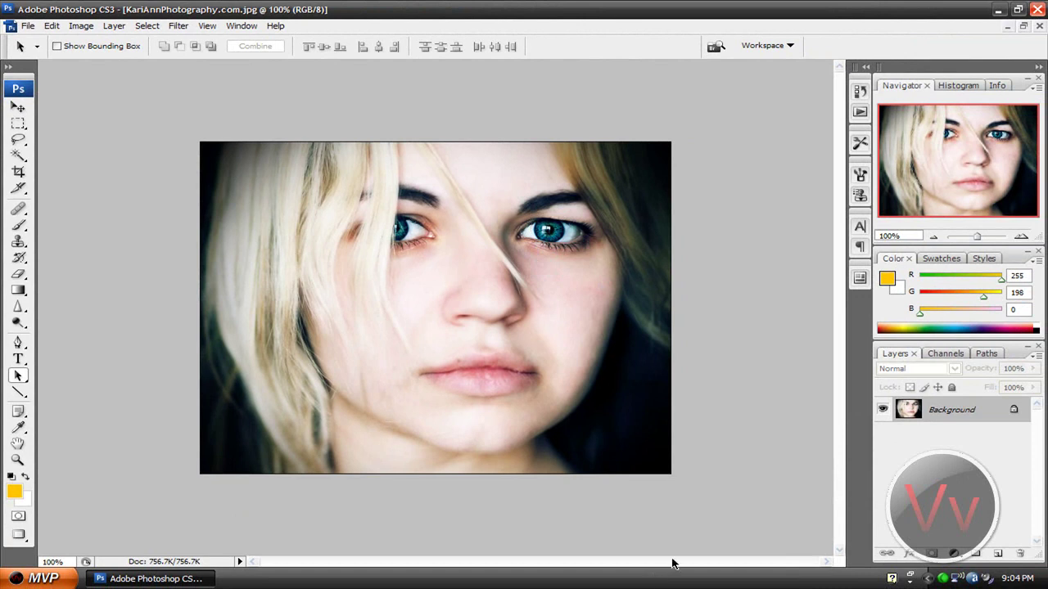
Convert the Background into Layer 0 and duplicate it as Layer 0 copy.
double_click(976, 418)
left_click(644, 184)
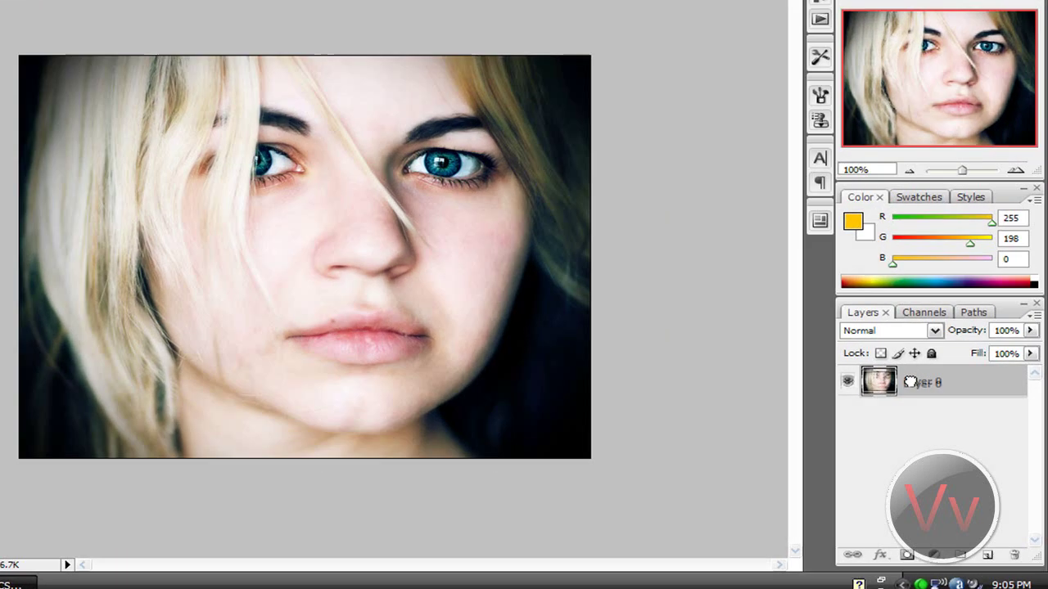
left_click_drag(937, 411, 998, 557)
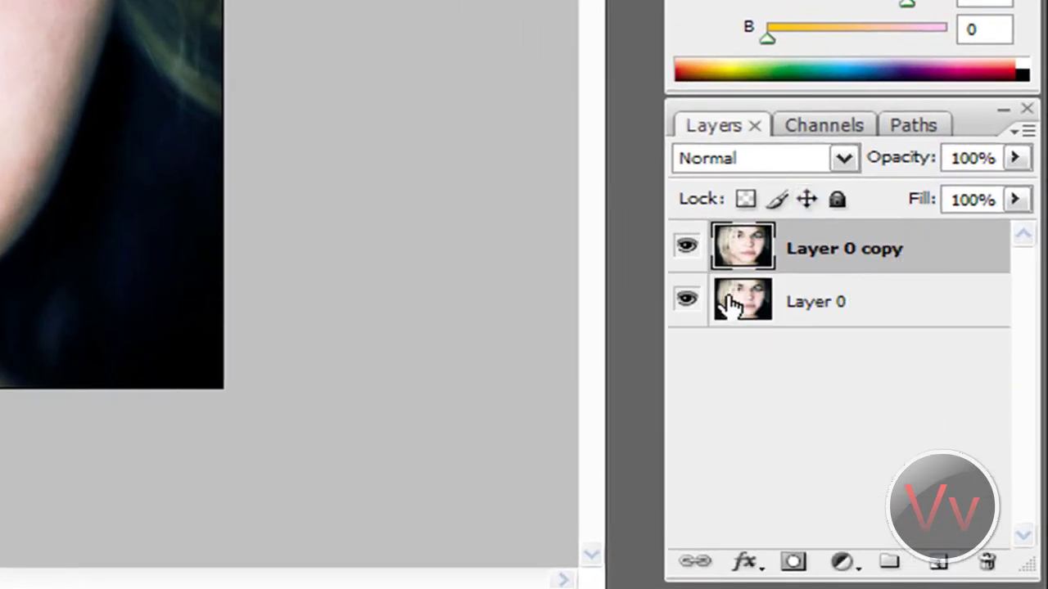
Reselect Layer 0 copy and zoom to frame the eyes and nose.
left_click(888, 319)
left_click(847, 260)
key("ctrl+plus")
key("ctrl+minus")
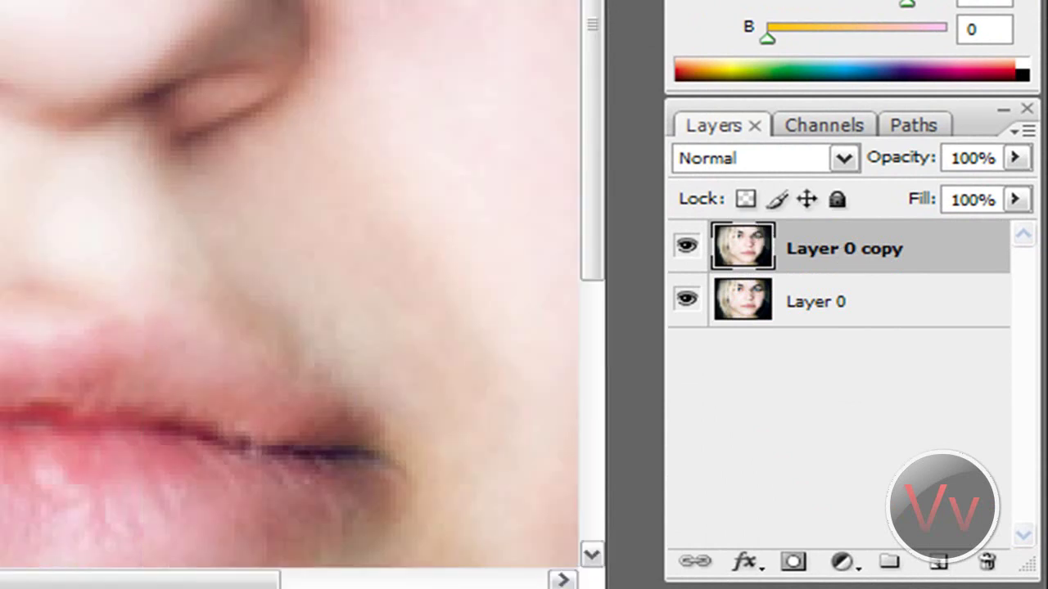
Reset default colours, set the Pen tool to Paths mode, and outline the left iris.
scroll(464, 285, "up", 2)
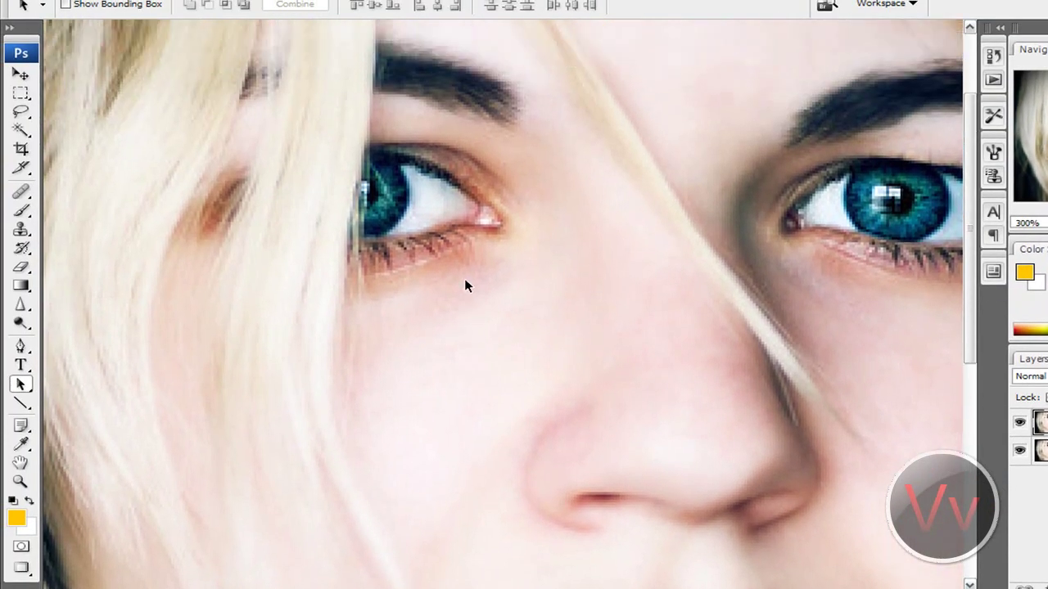
scroll(464, 284, "up", 1)
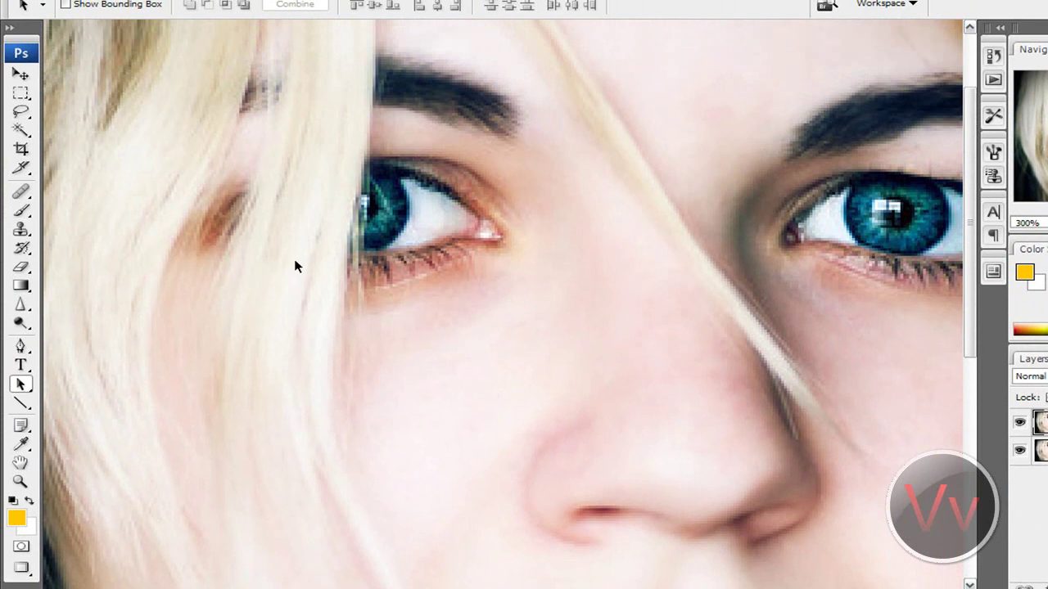
left_click(13, 500)
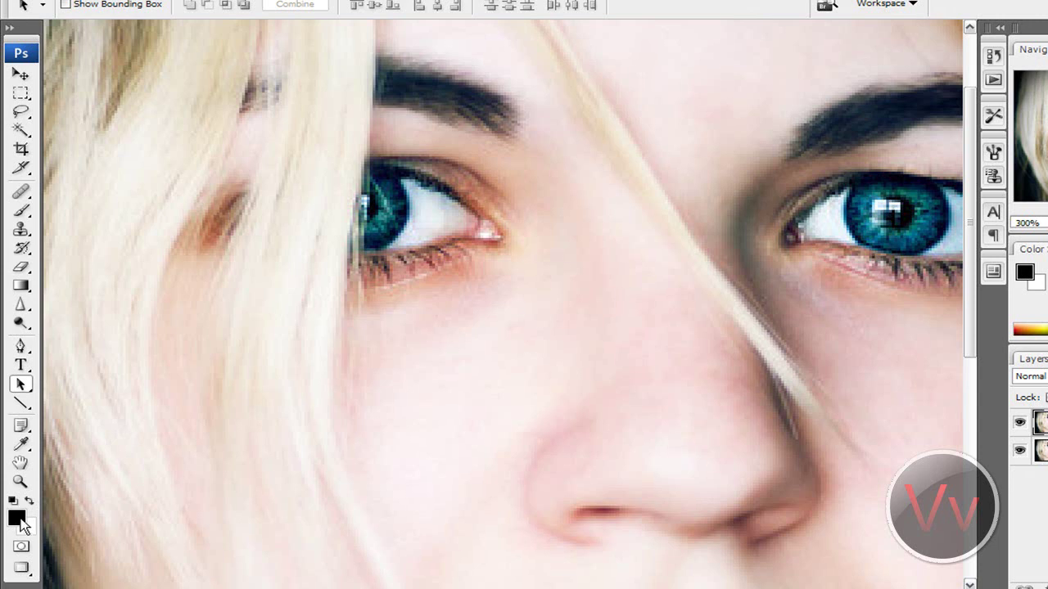
left_click(22, 347)
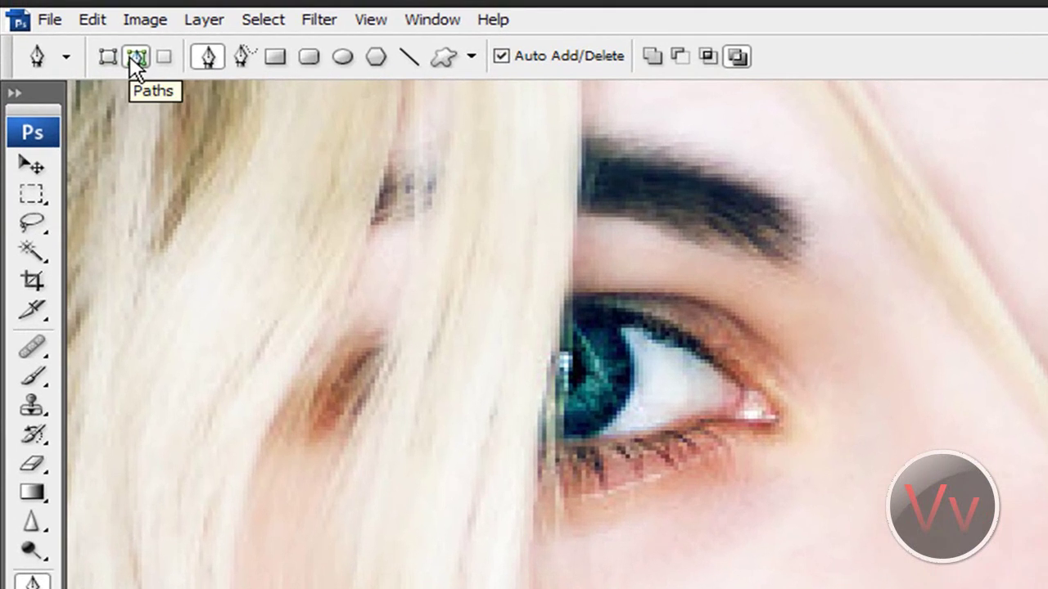
left_click(133, 57)
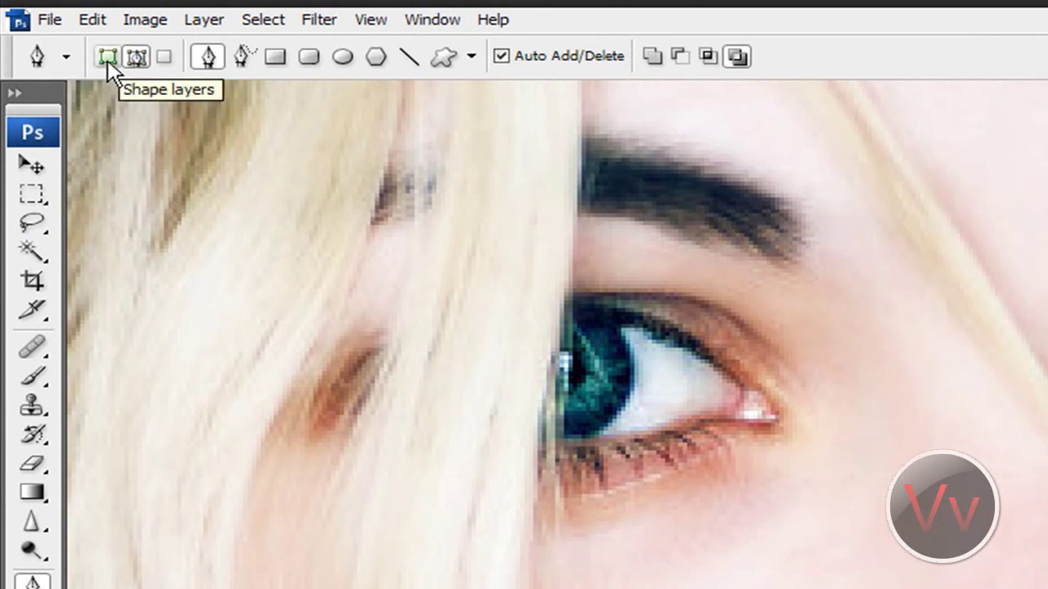
mouse_move(565, 328)
left_mouse_down()
mouse_move(622, 339)
mouse_move(629, 402)
mouse_move(591, 445)
mouse_move(533, 438)
mouse_move(542, 442)
left_mouse_up()
left_click(565, 319)
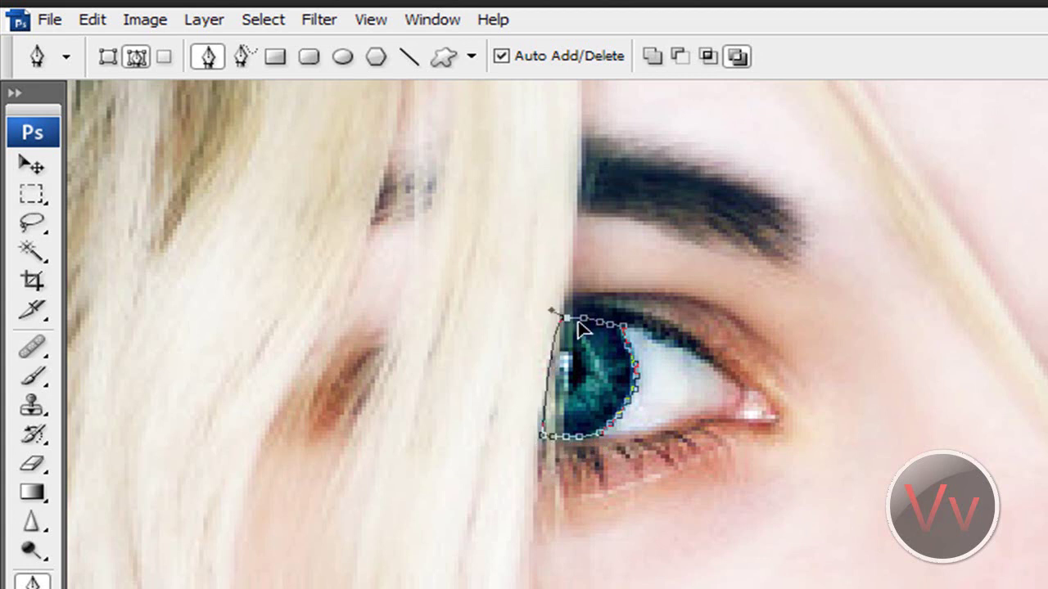
key("Return")
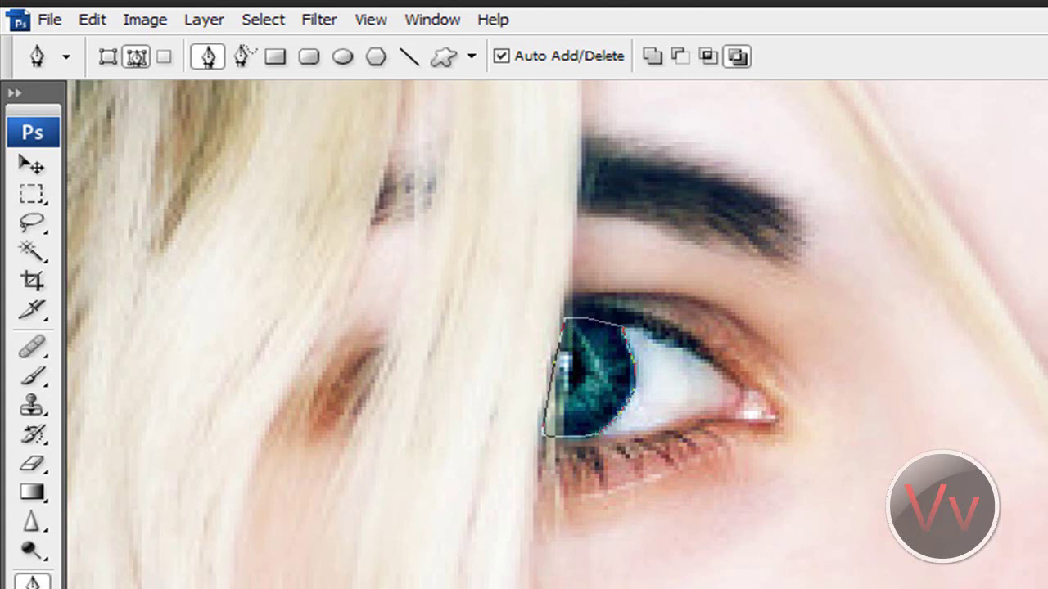
Trace a closed pen path around the right iris.
scroll(556, 327, "right", 5)
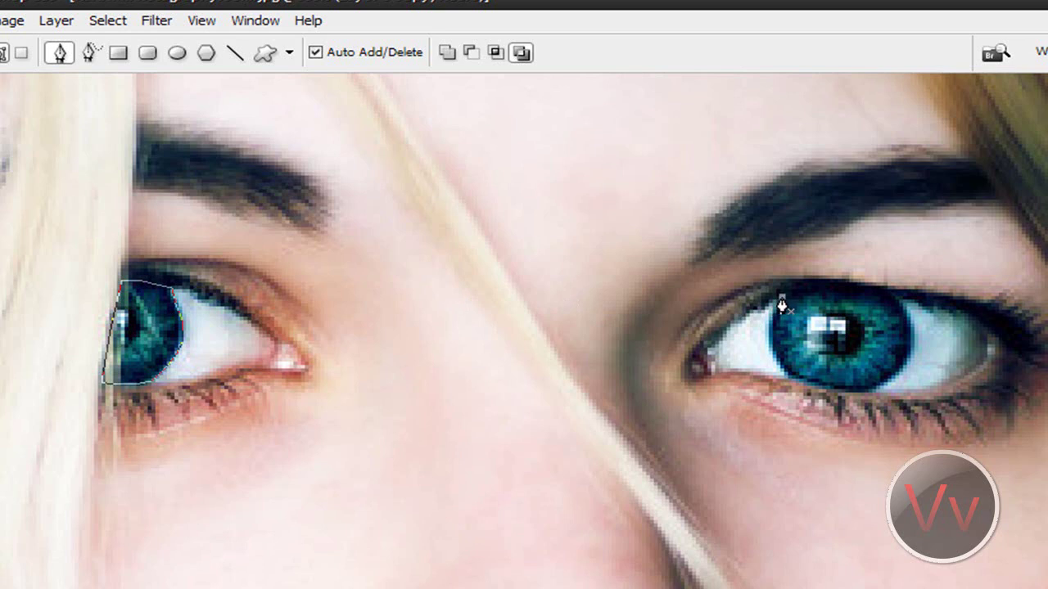
left_click(797, 294)
left_click(818, 293)
left_click(839, 294)
left_click(863, 296)
left_click(883, 297)
left_click(912, 336)
left_click(909, 351)
left_click(903, 366)
left_click(898, 375)
left_click(891, 383)
left_click(879, 389)
left_click(865, 395)
left_click(812, 390)
left_click(791, 381)
left_click(778, 370)
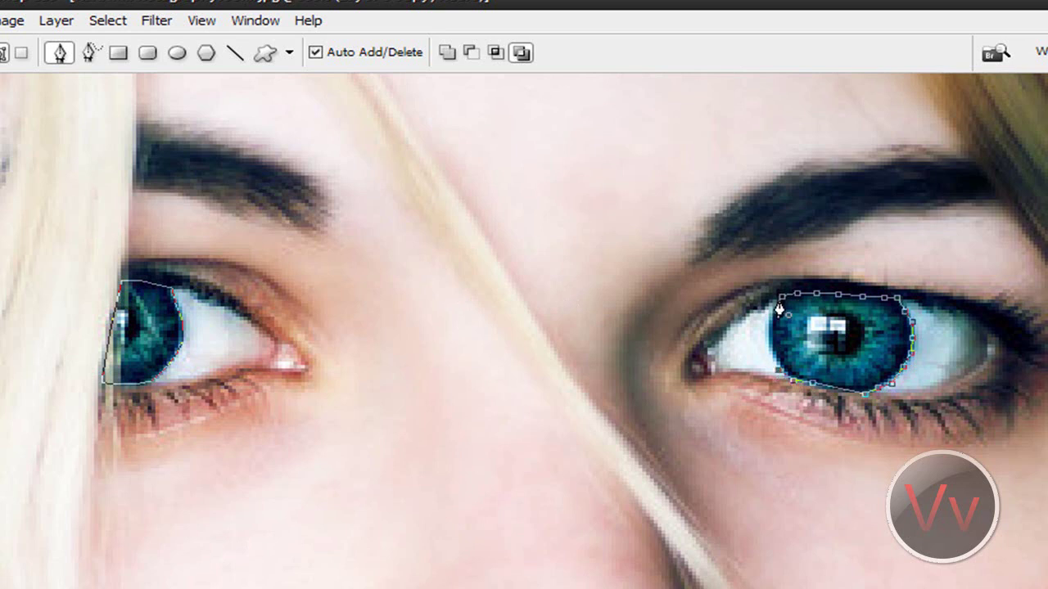
left_click_drag(782, 295, 818, 286)
key("Return")
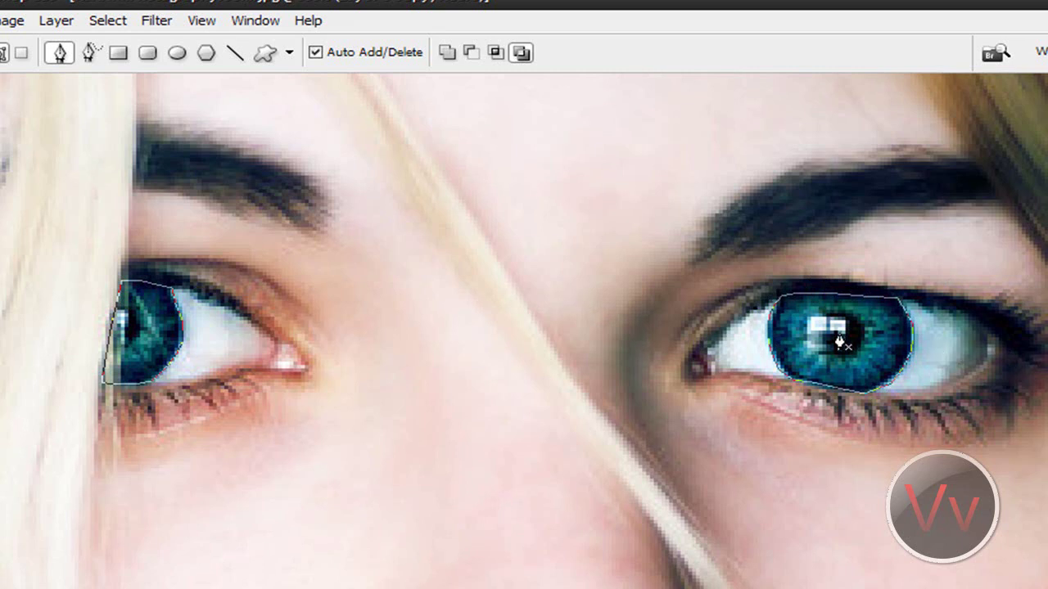
key("a")
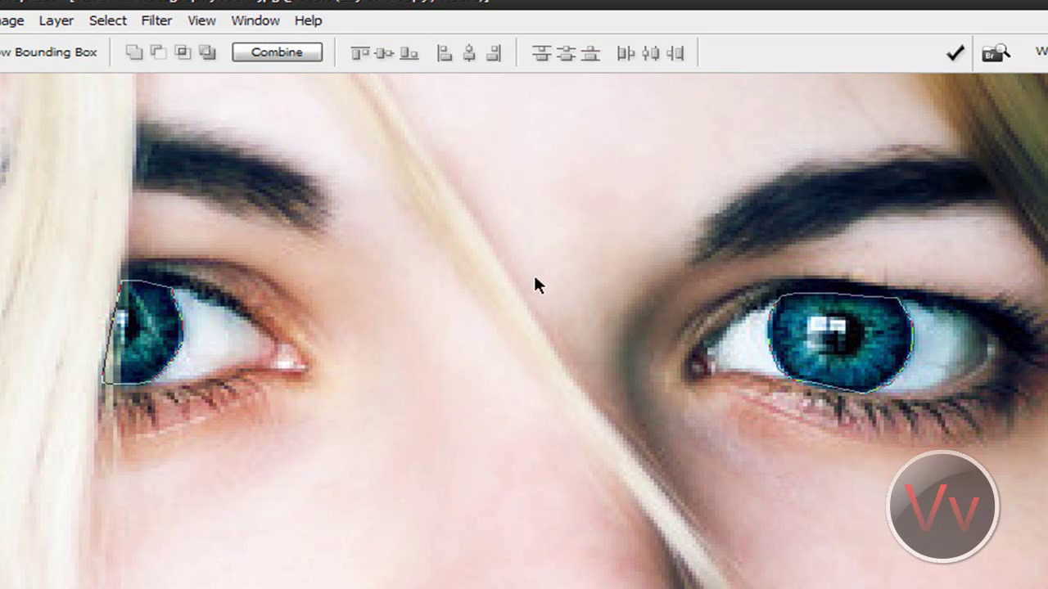
Select both iris paths and convert them to a selection with 1-pixel feather.
left_click_drag(976, 483, 70, 205)
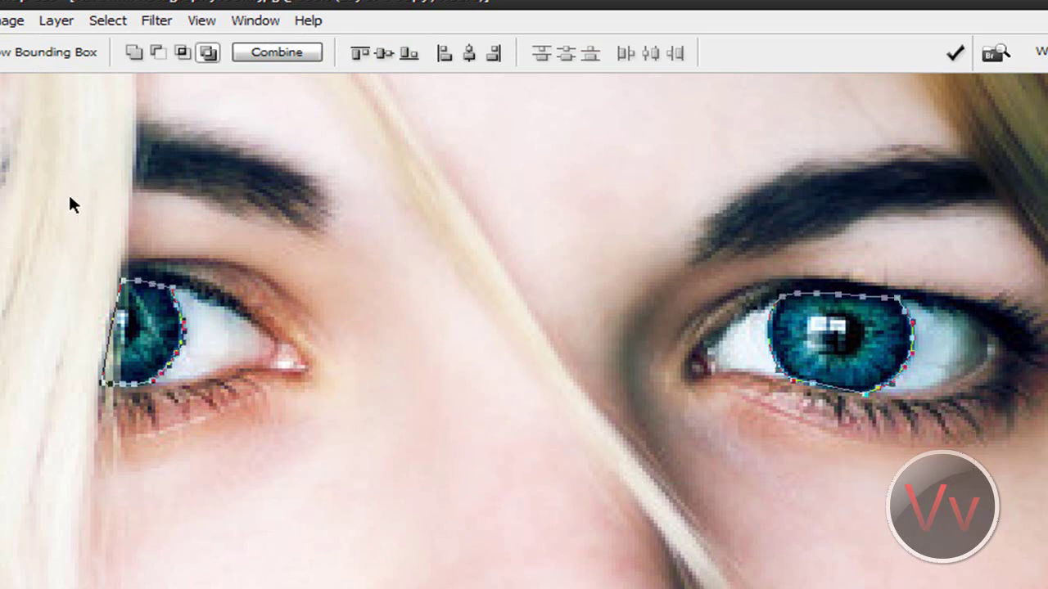
right_click(130, 350)
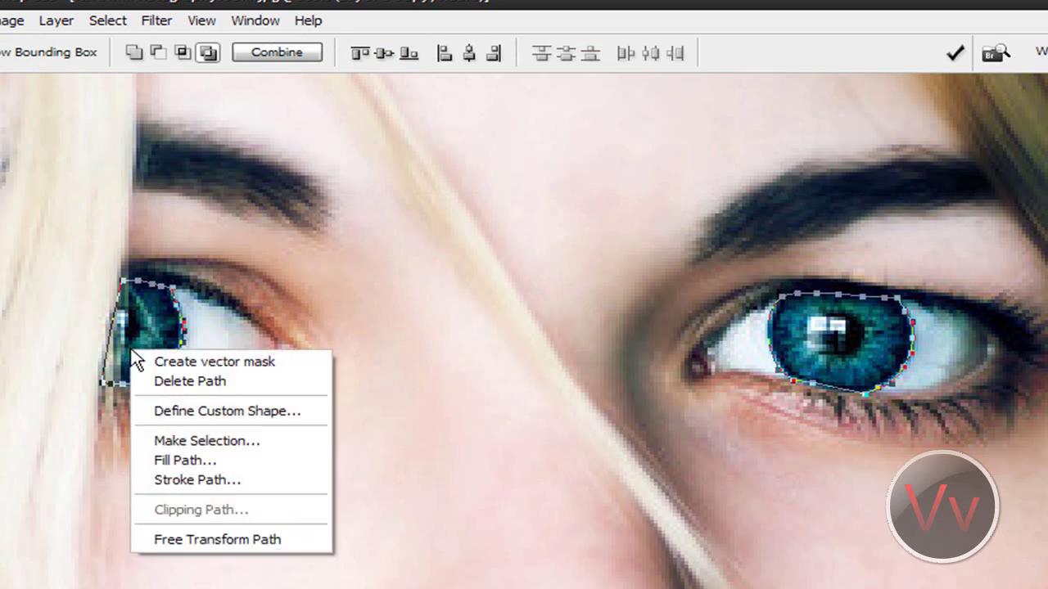
left_click(236, 442)
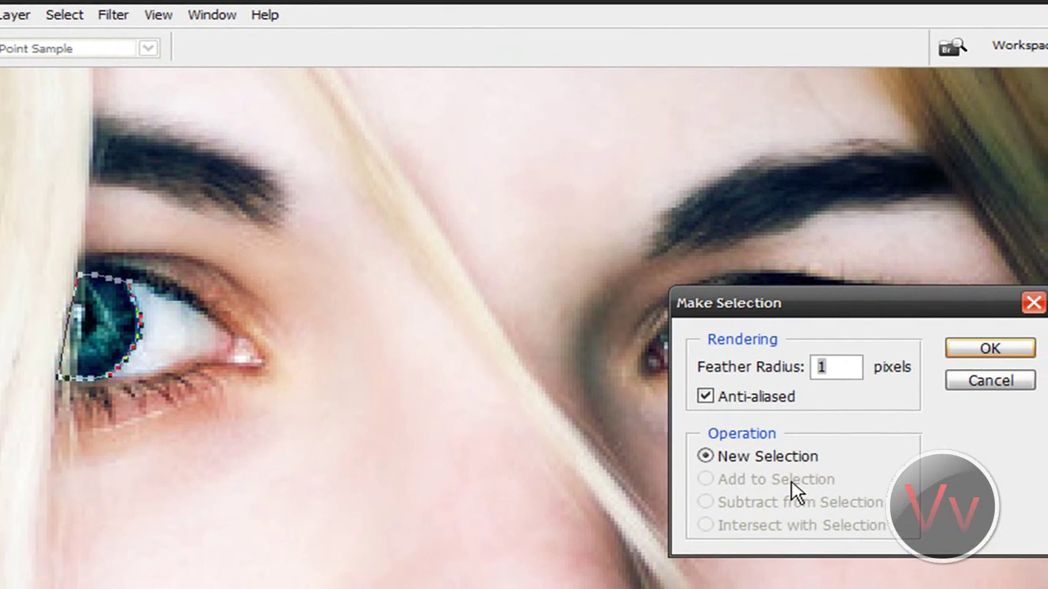
left_click(991, 350)
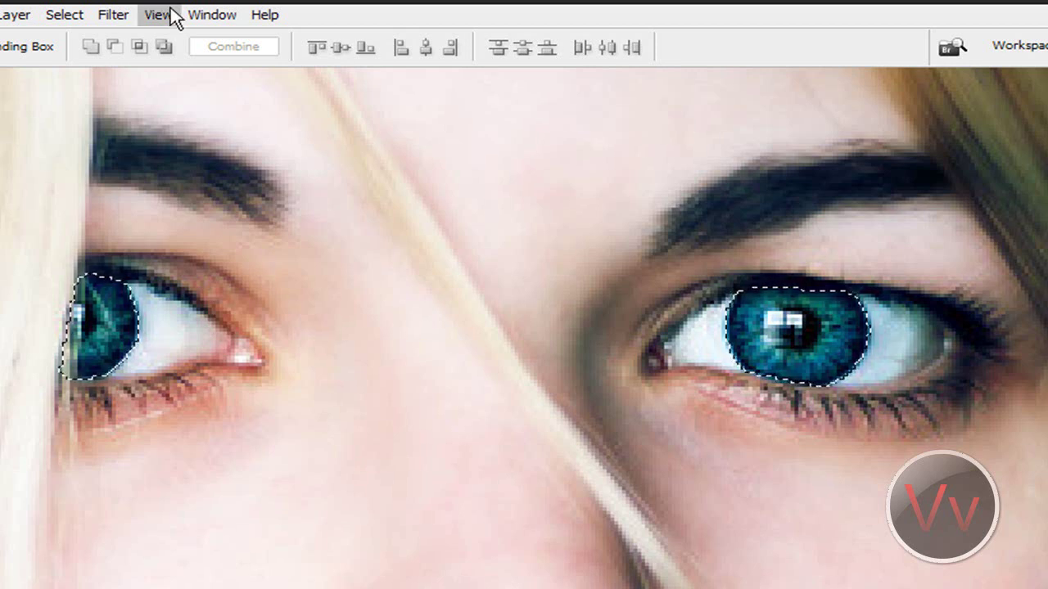
Apply Hue/Saturation with Hue -68, Saturation -5, Lightness -7 to turn the irises green.
left_click(1, 15)
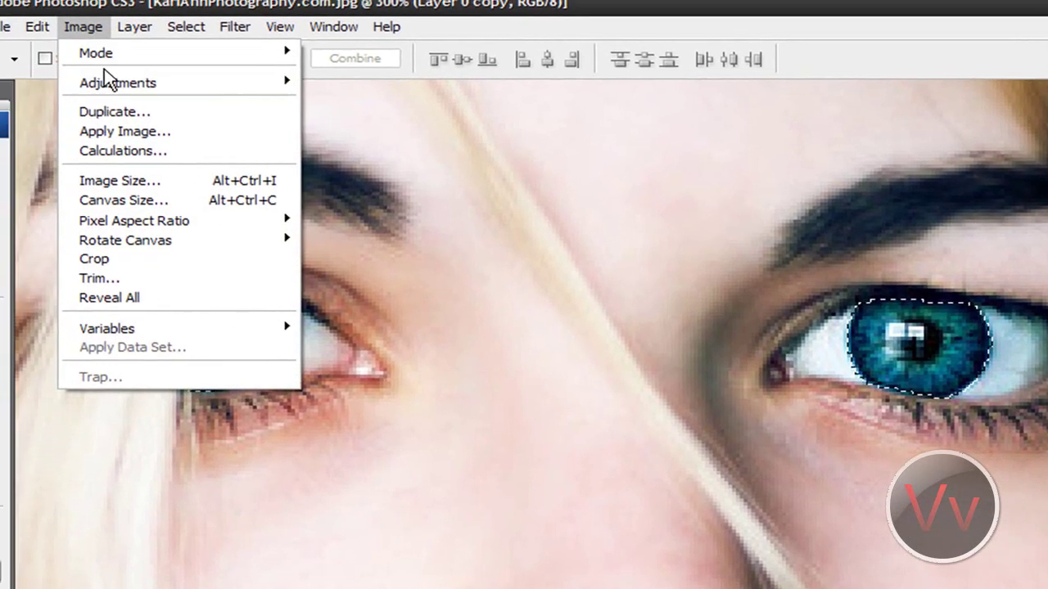
mouse_move(114, 82)
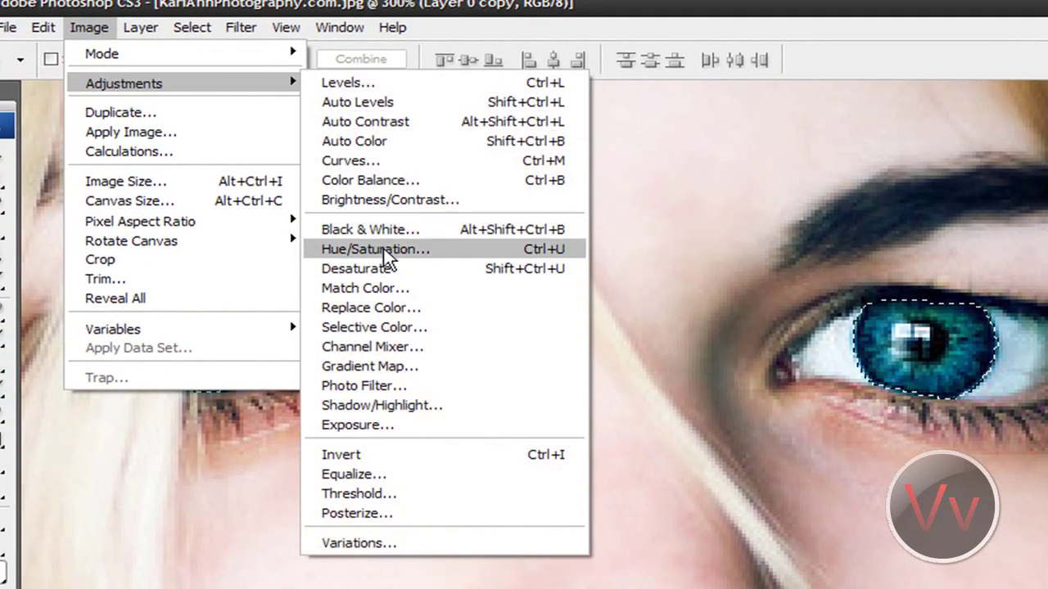
left_click(384, 253)
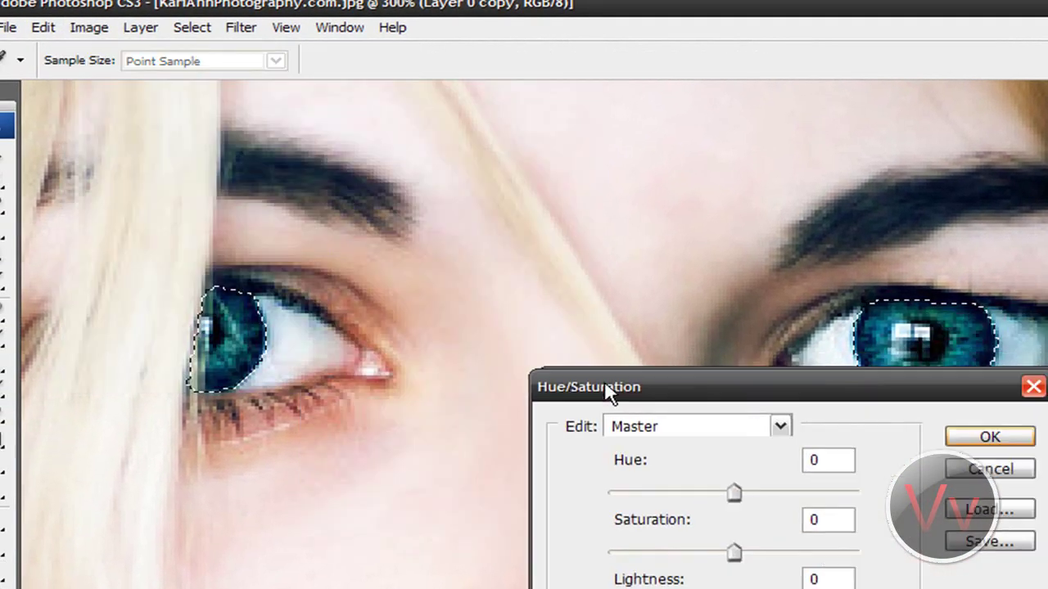
left_click_drag(605, 388, 405, 478)
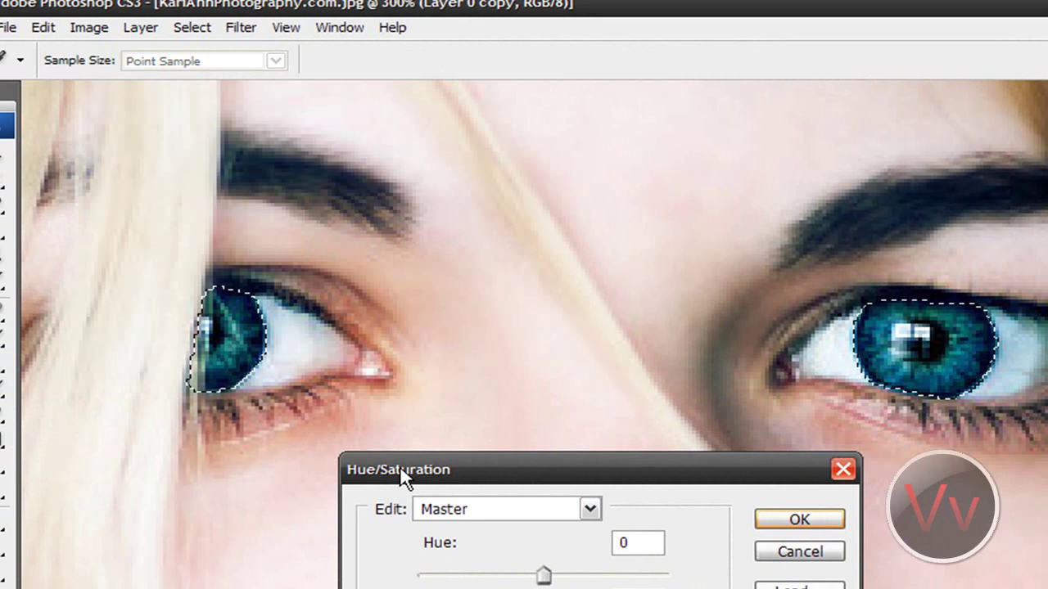
left_click_drag(545, 572, 583, 573)
mouse_move(563, 524)
left_mouse_down()
mouse_move(681, 521)
mouse_move(555, 517)
left_mouse_up()
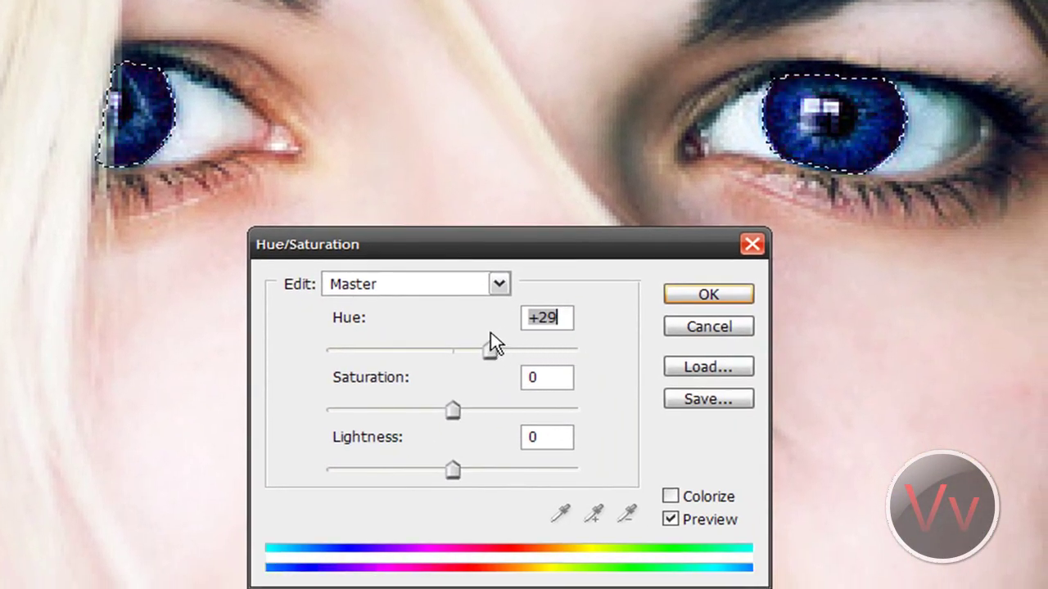
left_click_drag(481, 343, 386, 352)
mouse_move(453, 409)
left_mouse_down()
mouse_move(603, 414)
mouse_move(362, 404)
mouse_move(447, 407)
left_mouse_up()
mouse_move(453, 470)
left_mouse_down()
mouse_move(404, 465)
mouse_move(622, 474)
mouse_move(426, 469)
mouse_move(440, 468)
left_mouse_up()
key("ctrl+minus")
key("ctrl+minus")
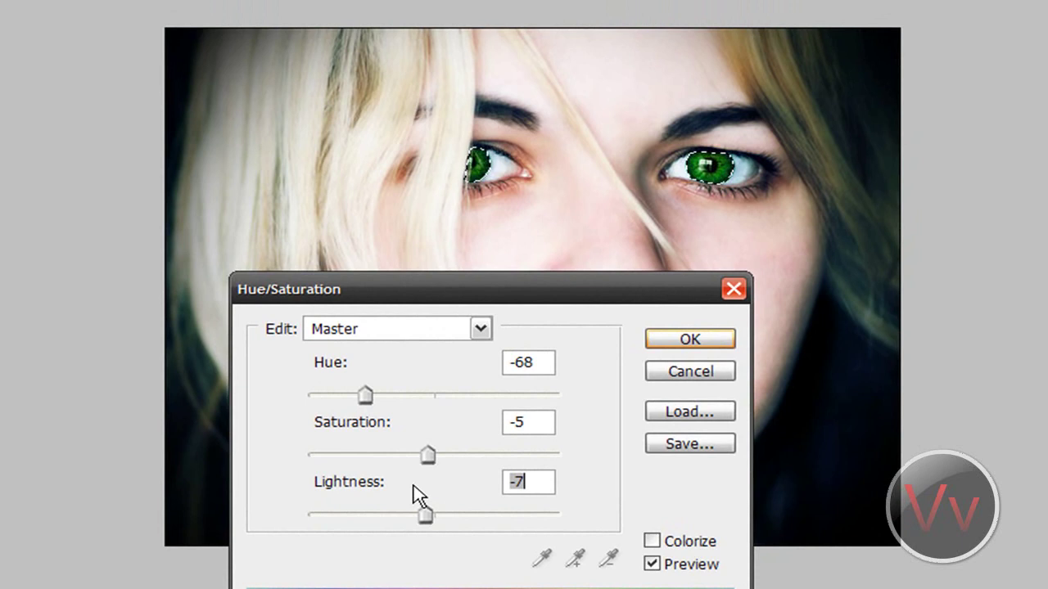
left_click(684, 342)
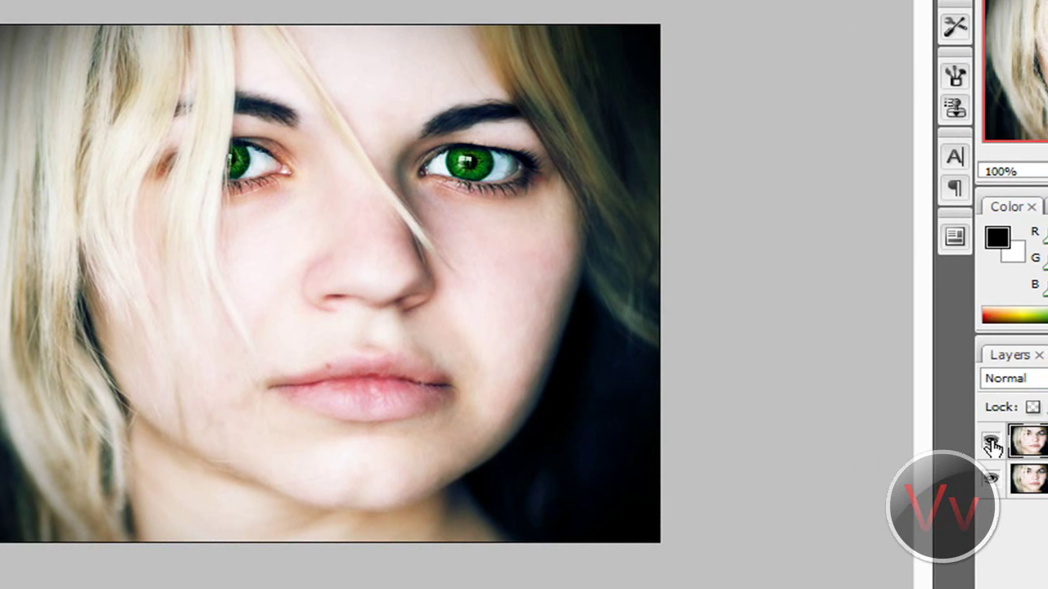
Toggle Layer 0 copy's visibility off and on to compare green and blue eyes.
left_click(991, 443)
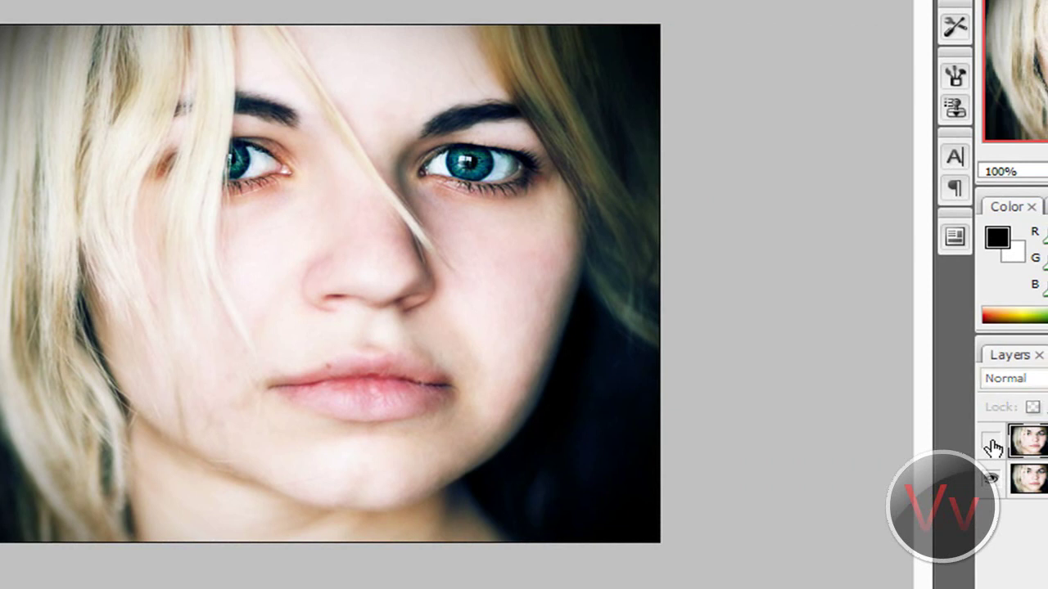
left_click(991, 443)
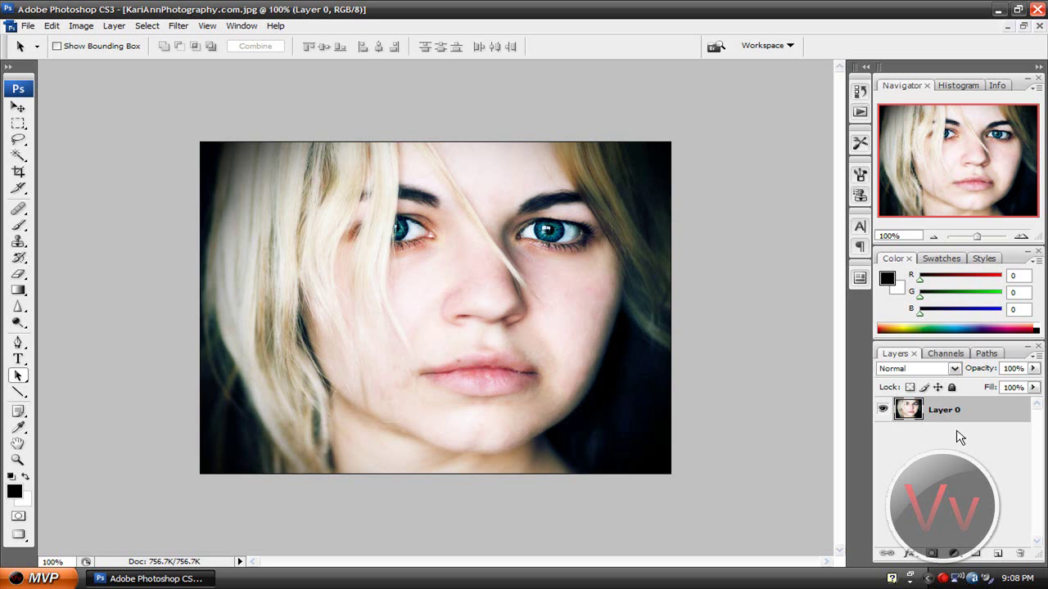
Duplicate Layer 0 into a new Layer 0 copy.
left_click(951, 368)
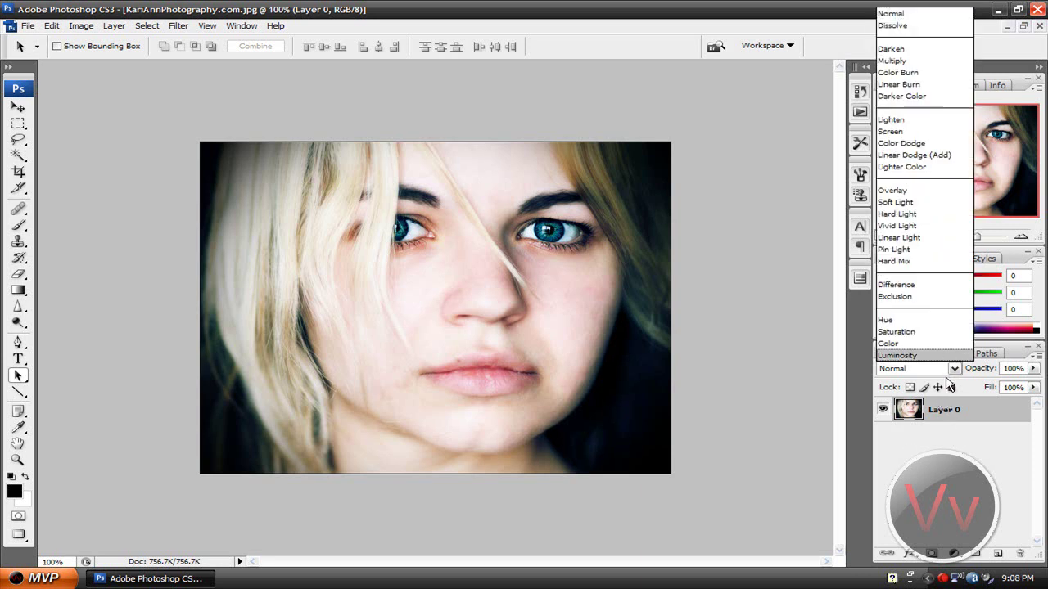
left_click(945, 375)
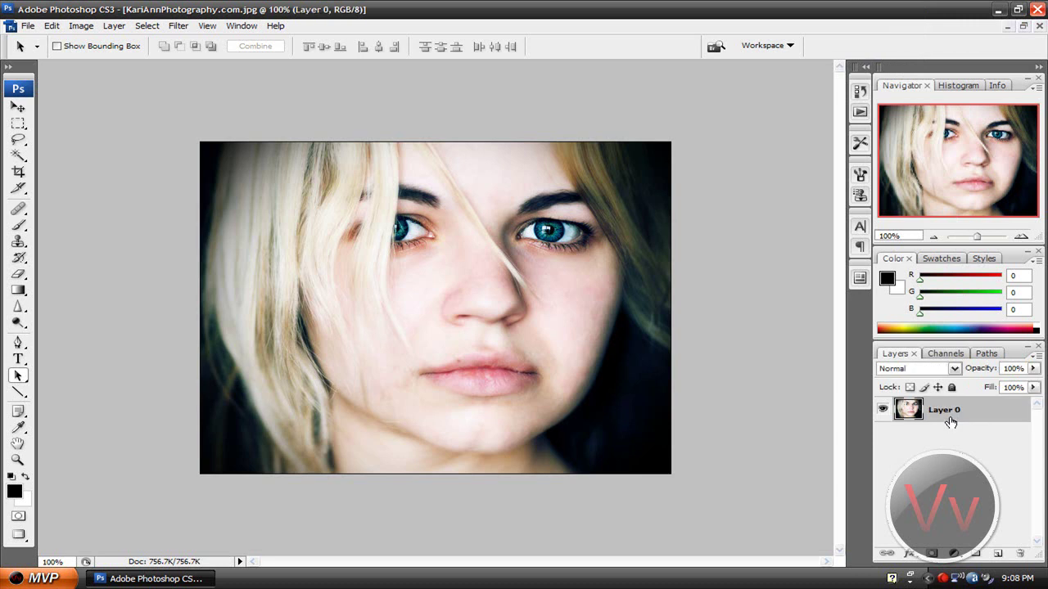
left_click_drag(951, 422, 997, 554)
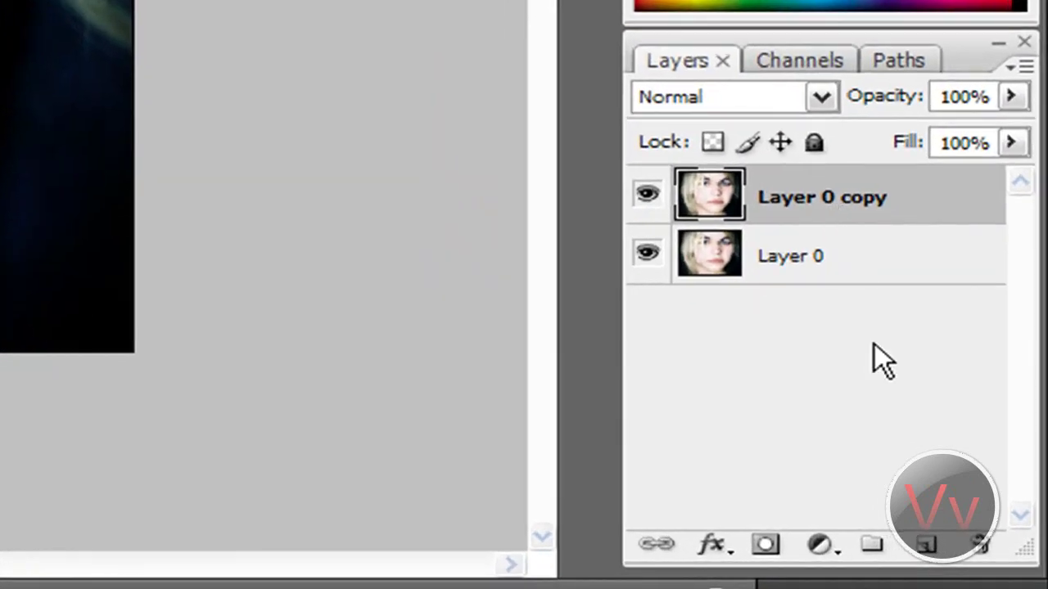
left_click(967, 467)
Add an empty Layer 1 on top and set its blend mode to Color.
left_click(930, 546)
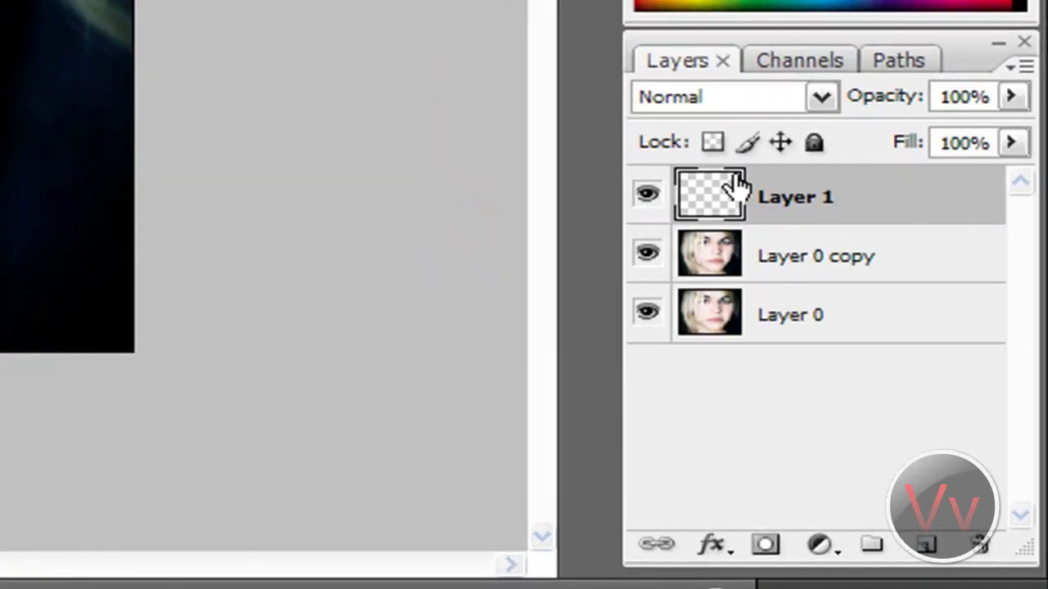
left_click(821, 104)
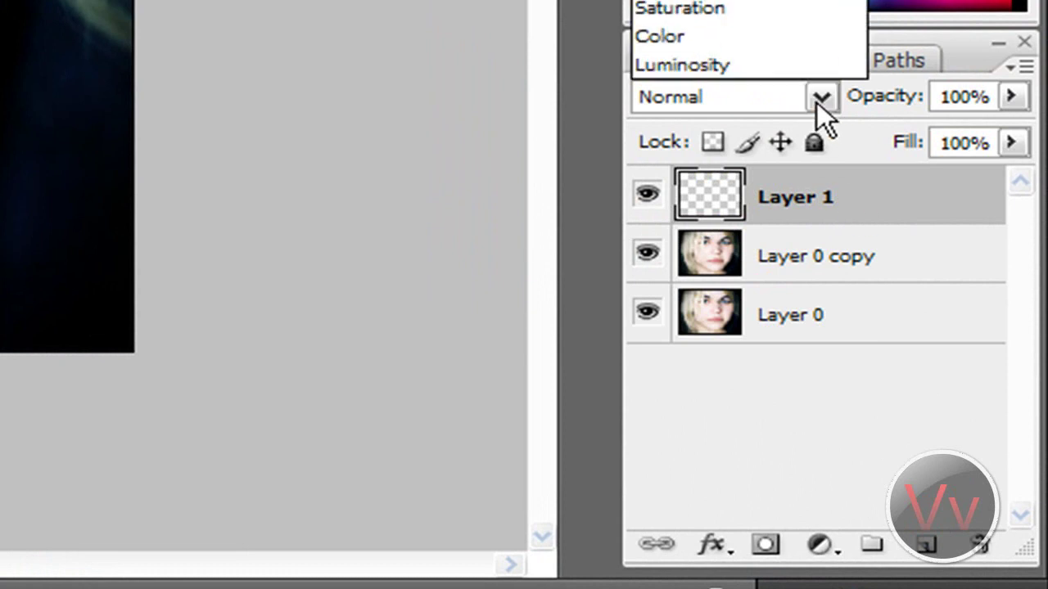
left_click(783, 33)
left_click(785, 358)
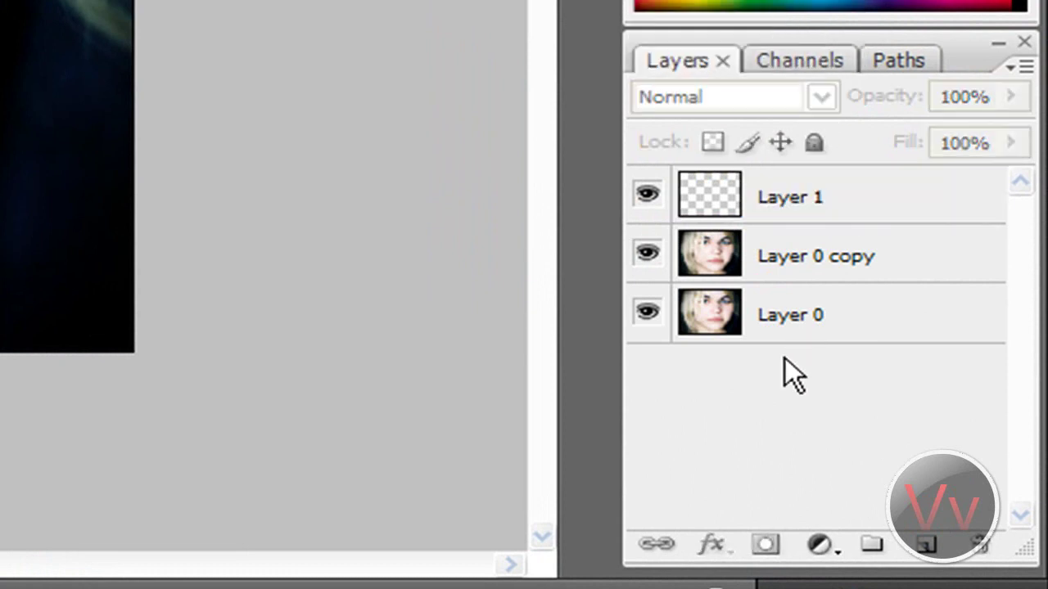
left_click(784, 202)
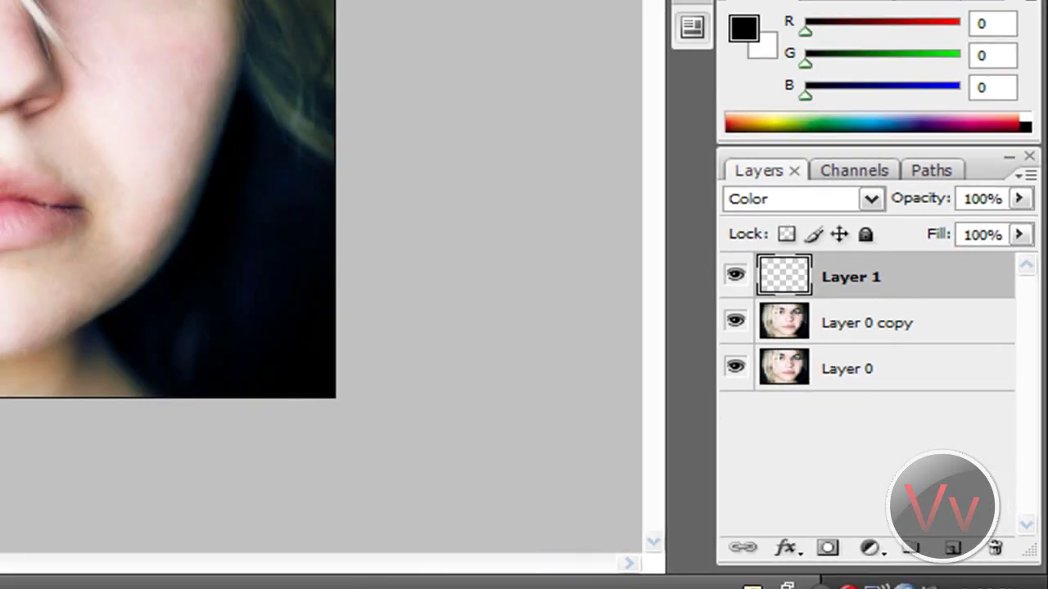
Zoom to 400% on the eyes and set the Brush to a soft round 15 px tip.
key("ctrl+plus")
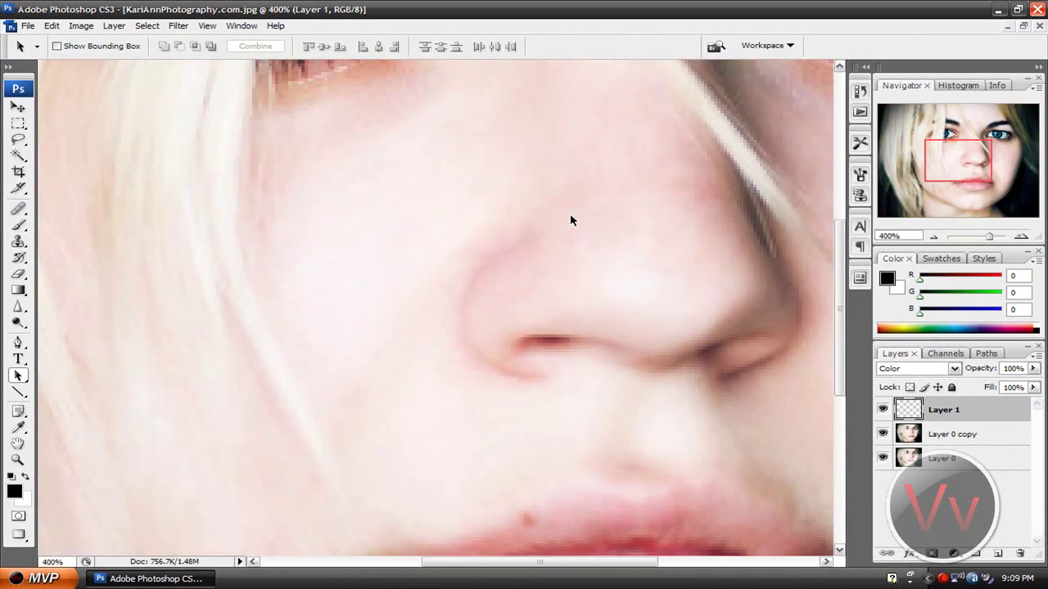
left_click_drag(842, 314, 842, 229)
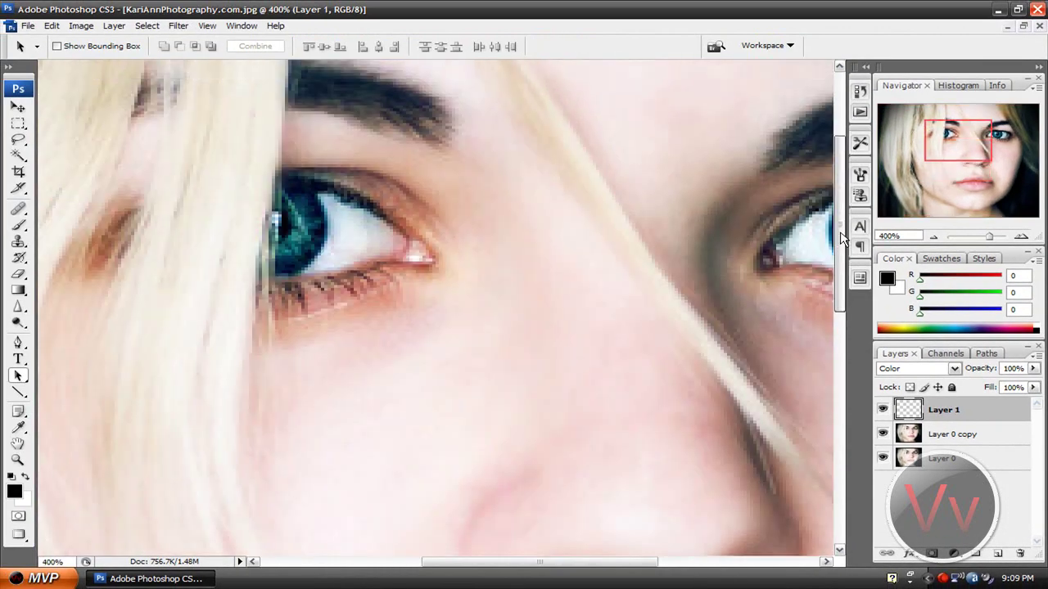
left_click(18, 226)
left_click(107, 46)
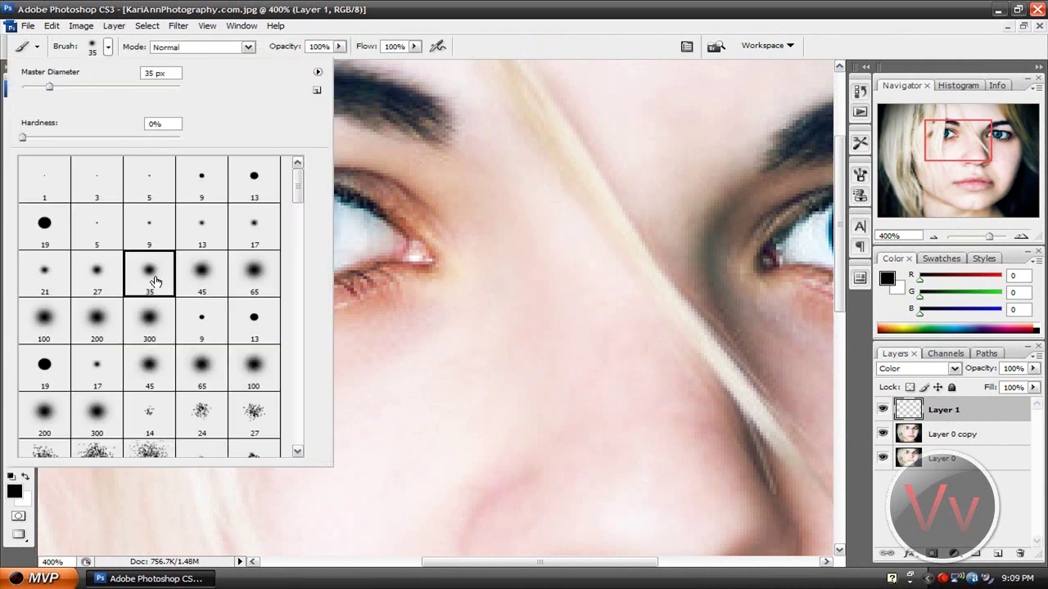
left_click(84, 280)
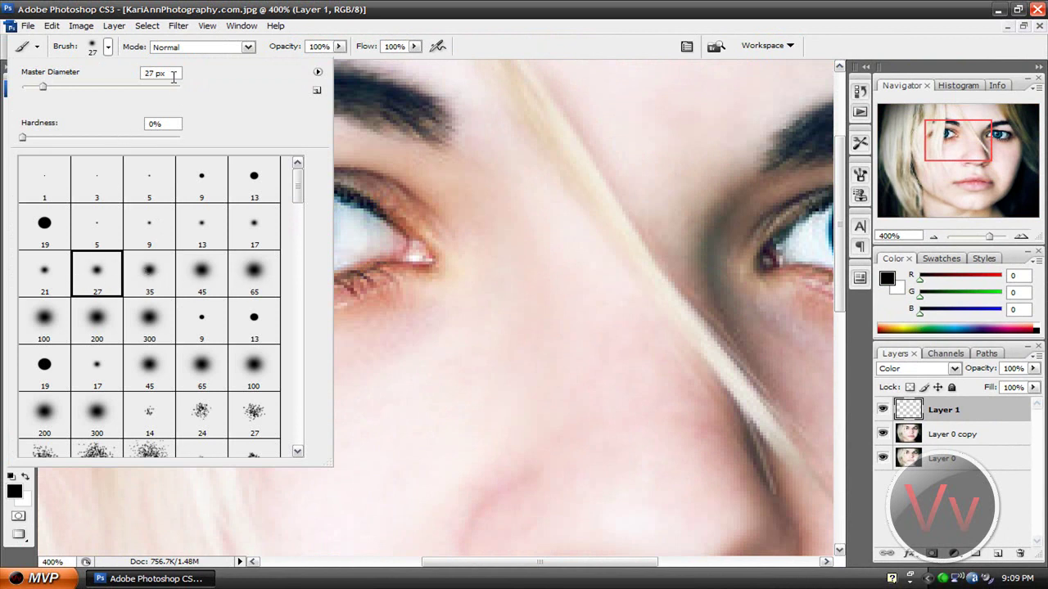
left_click(106, 47)
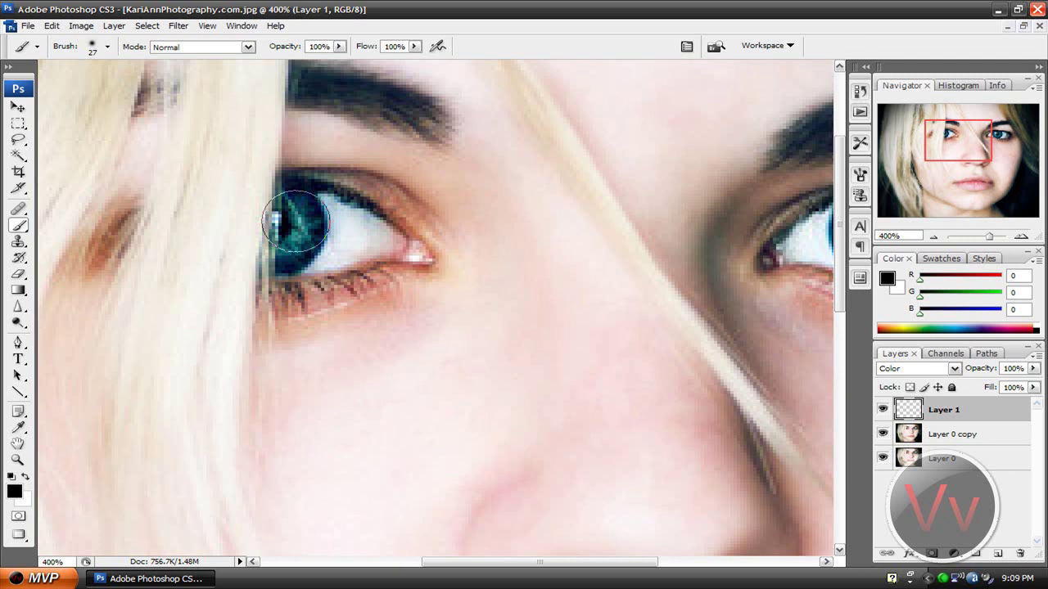
key("bracketleft")
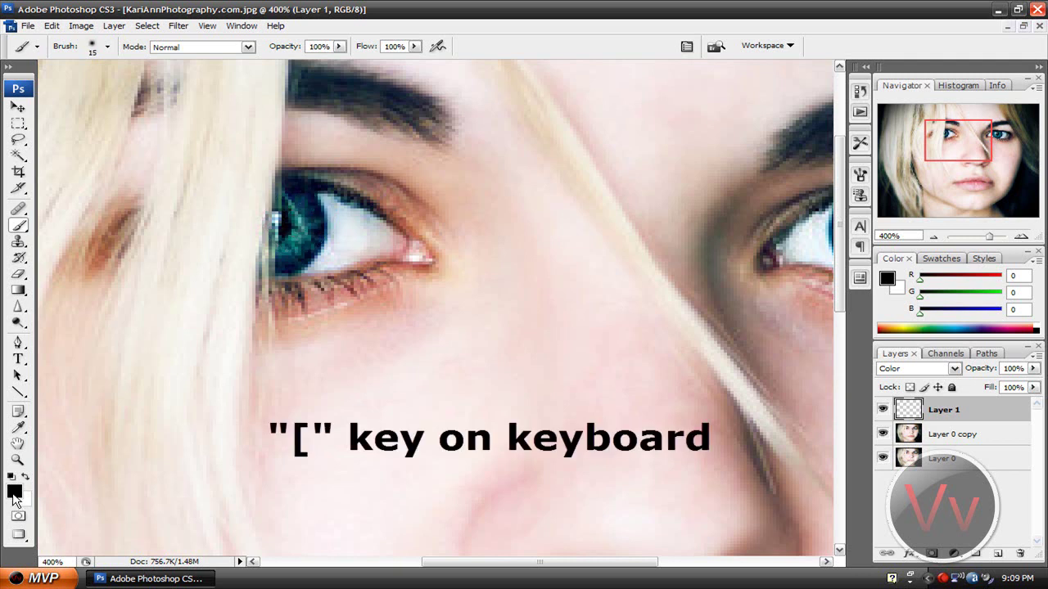
Set the foreground colour to bright green #23bb00.
left_click(14, 491)
left_click(697, 426)
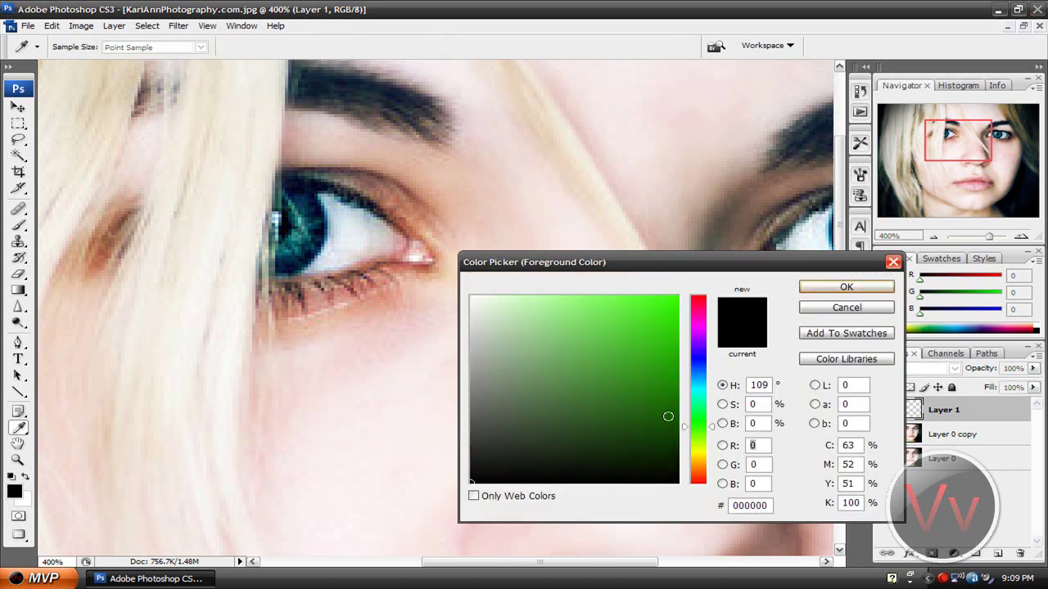
left_click_drag(645, 405, 697, 345)
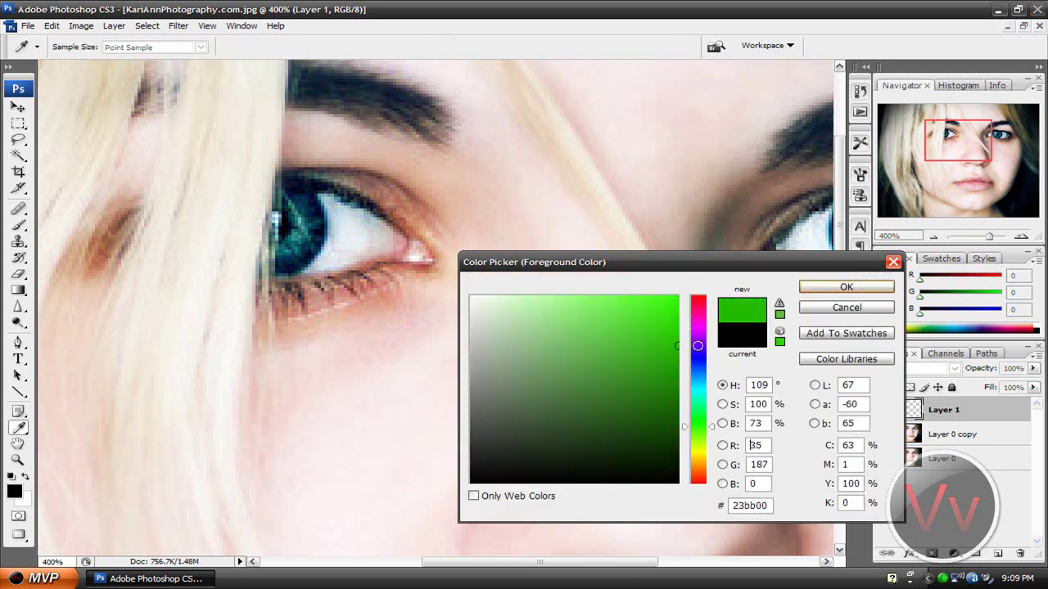
left_click(832, 292)
Brush green over both irises on Layer 1.
key("b")
mouse_move(314, 204)
left_mouse_down()
mouse_move(290, 256)
mouse_move(309, 223)
mouse_move(302, 208)
mouse_move(290, 258)
mouse_move(323, 228)
mouse_move(278, 224)
mouse_move(281, 267)
mouse_move(294, 209)
left_mouse_up()
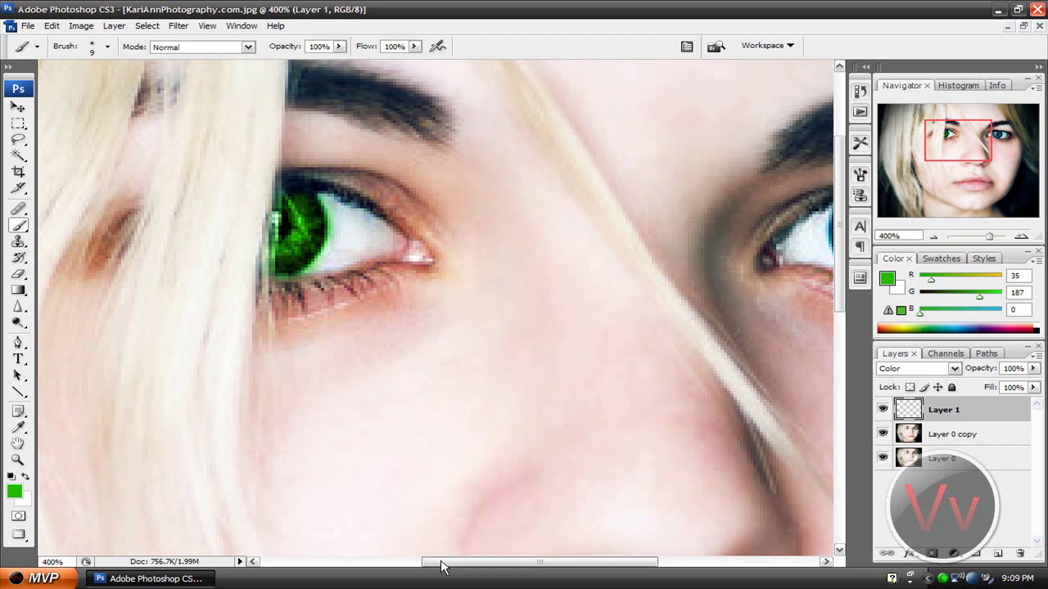
left_click_drag(540, 562, 623, 561)
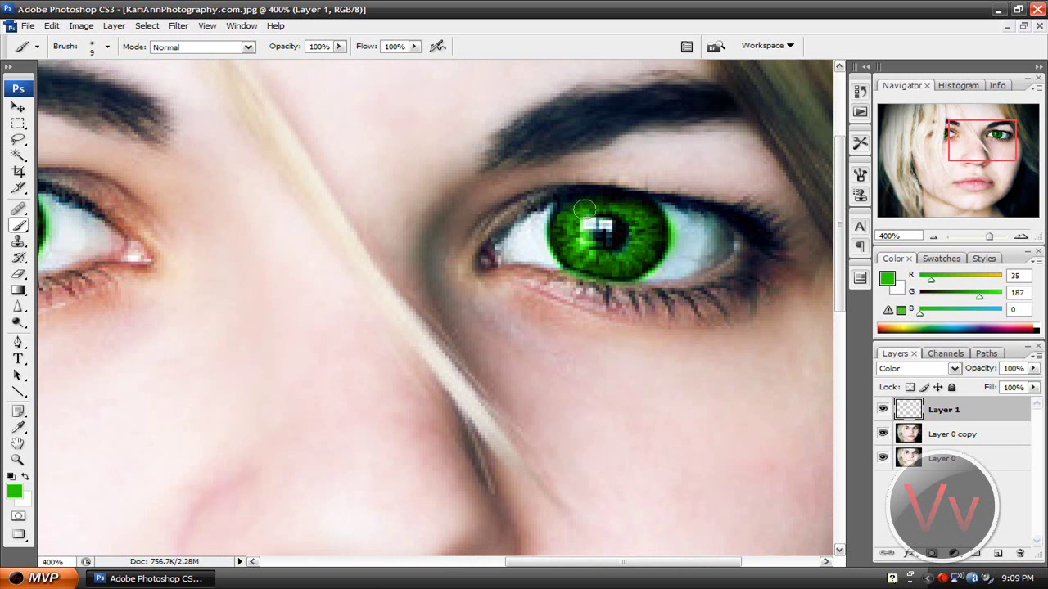
left_click_drag(610, 562, 533, 561)
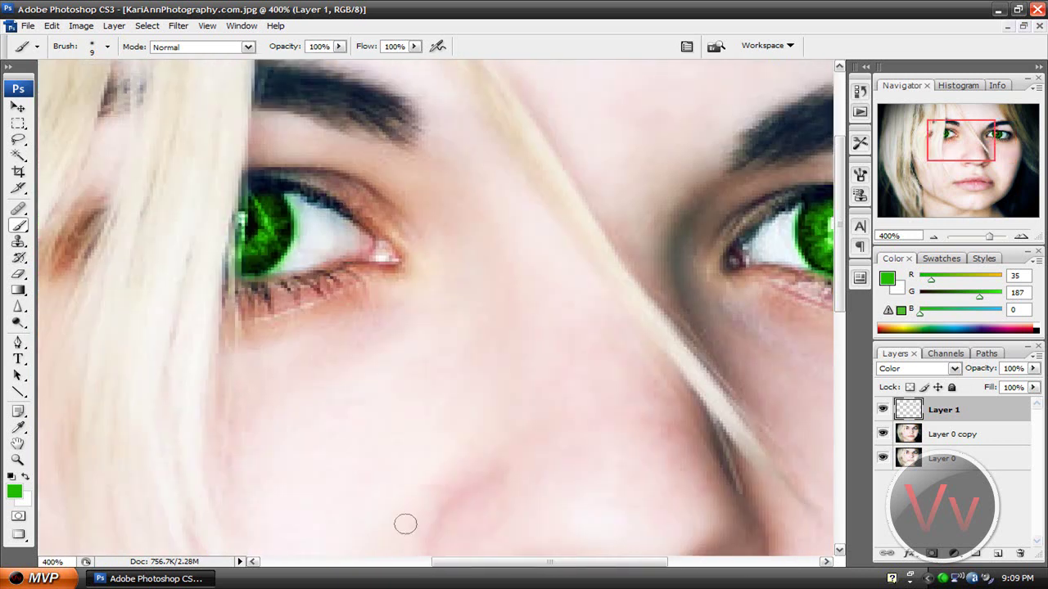
Erase green spill from both eye whites, then lower Layer 1's opacity.
left_click(18, 273)
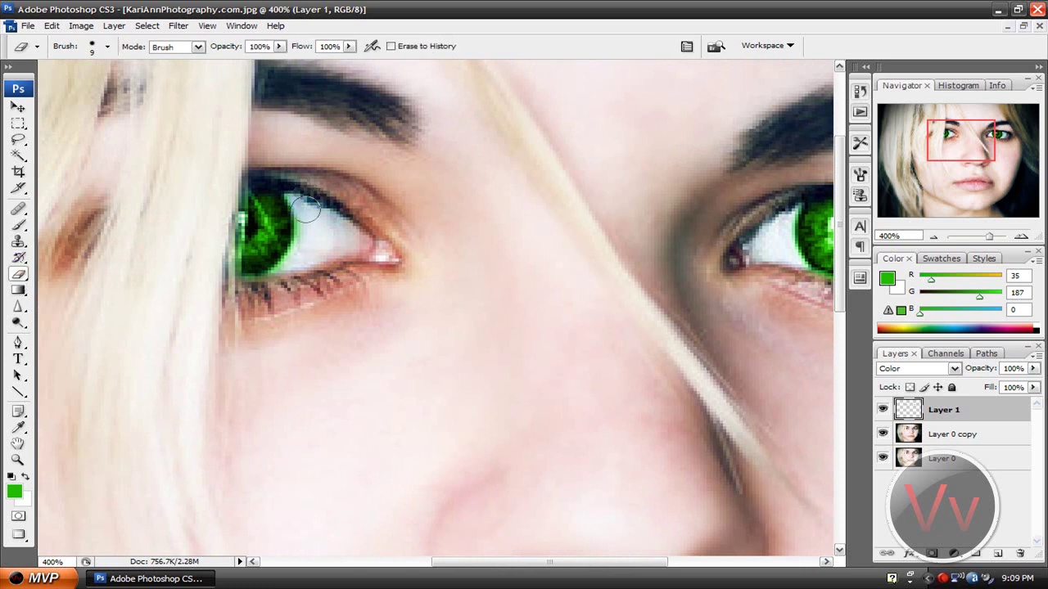
left_click_drag(307, 211, 286, 280)
scroll(479, 560, "right", 3)
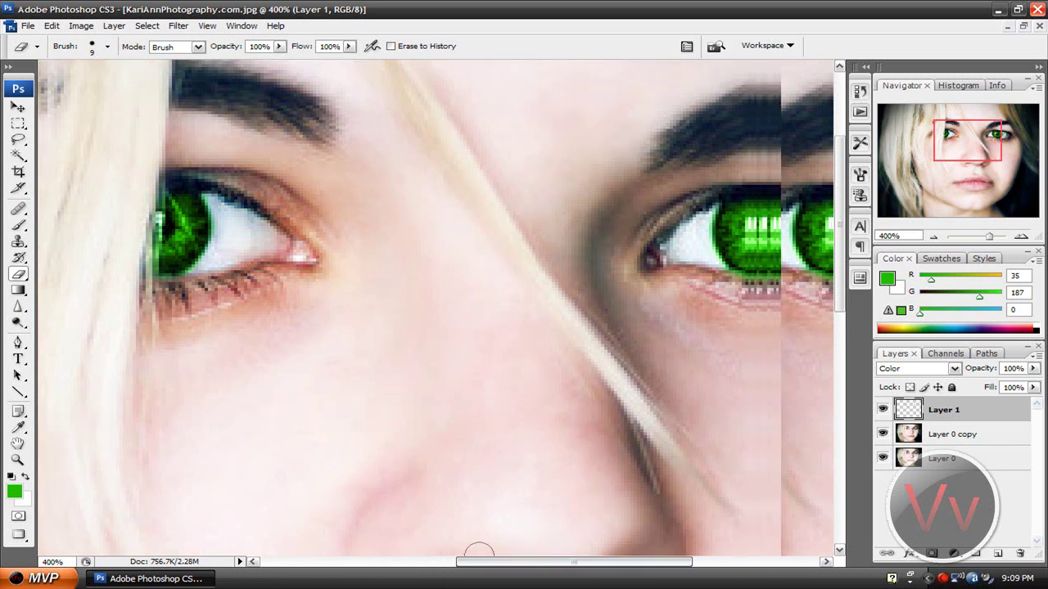
scroll(479, 550, "right", 2)
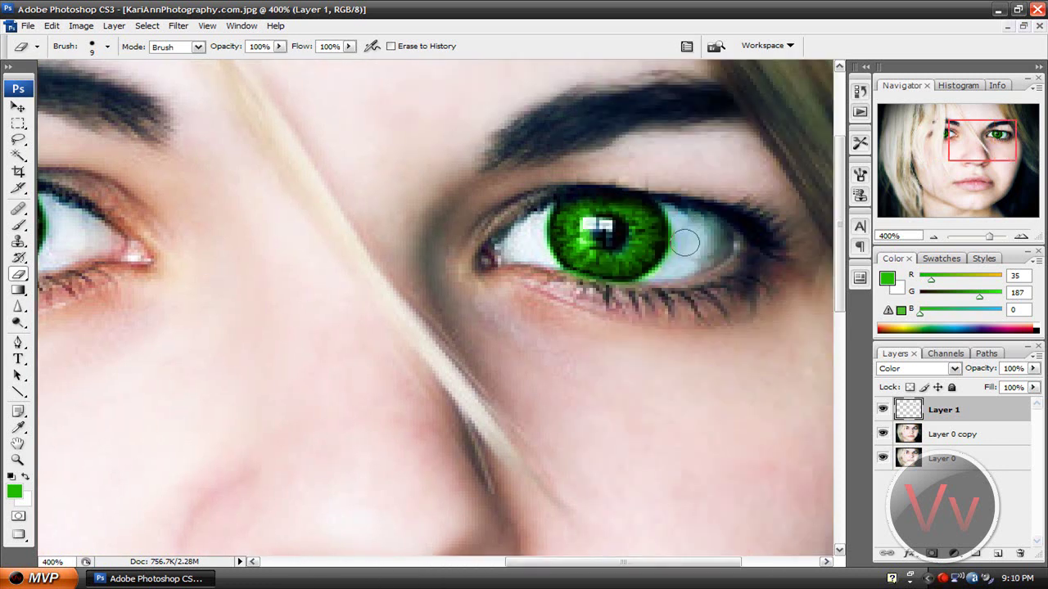
mouse_move(684, 244)
left_mouse_down()
mouse_move(655, 286)
mouse_move(601, 298)
mouse_move(565, 289)
mouse_move(630, 300)
mouse_move(604, 295)
left_mouse_up()
key("ctrl+minus")
key("ctrl+minus")
key("ctrl+minus")
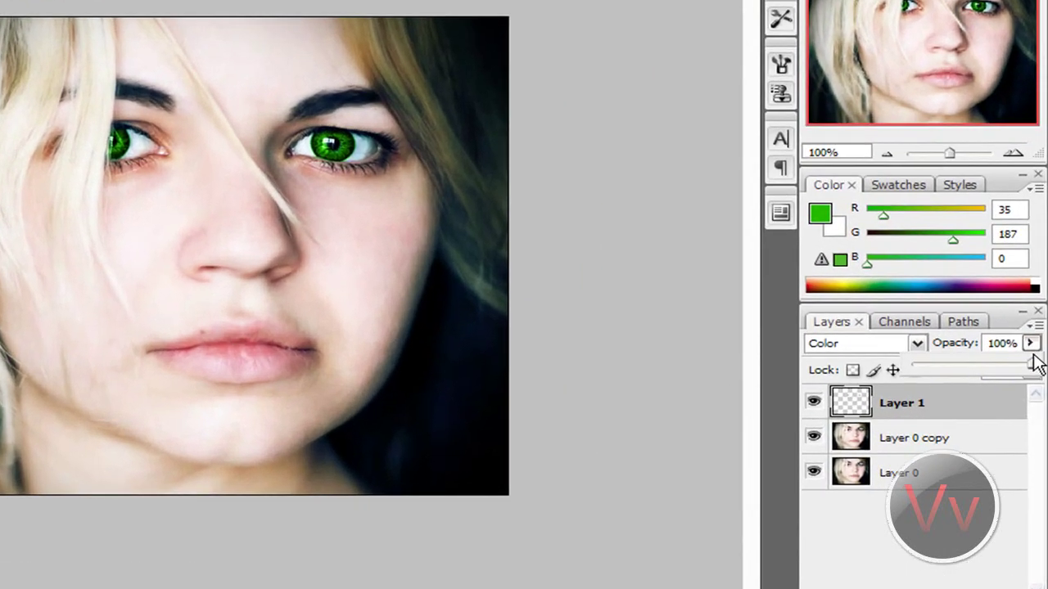
left_click_drag(1032, 368, 1001, 369)
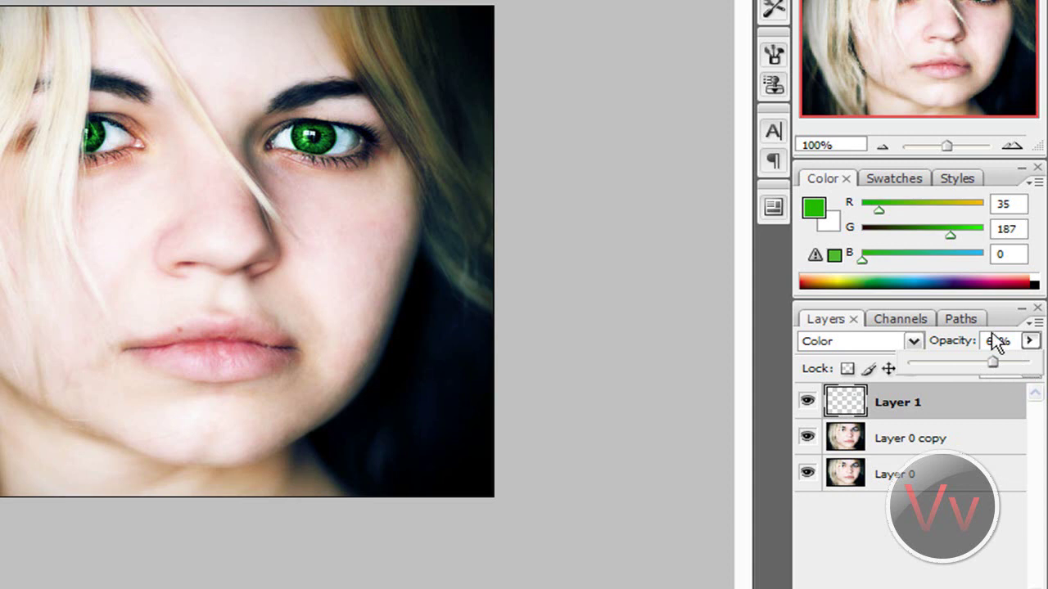
Set Layer 1 opacity to 73%, then zoom to 300% and scroll to both eyes.
left_click(1028, 340)
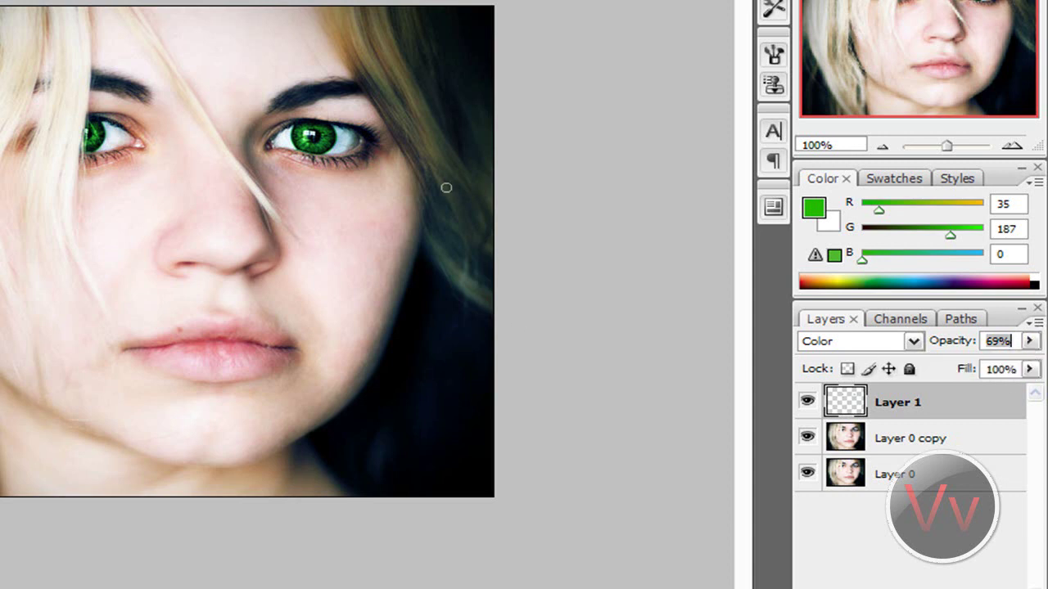
key("ctrl+plus")
key("ctrl+plus")
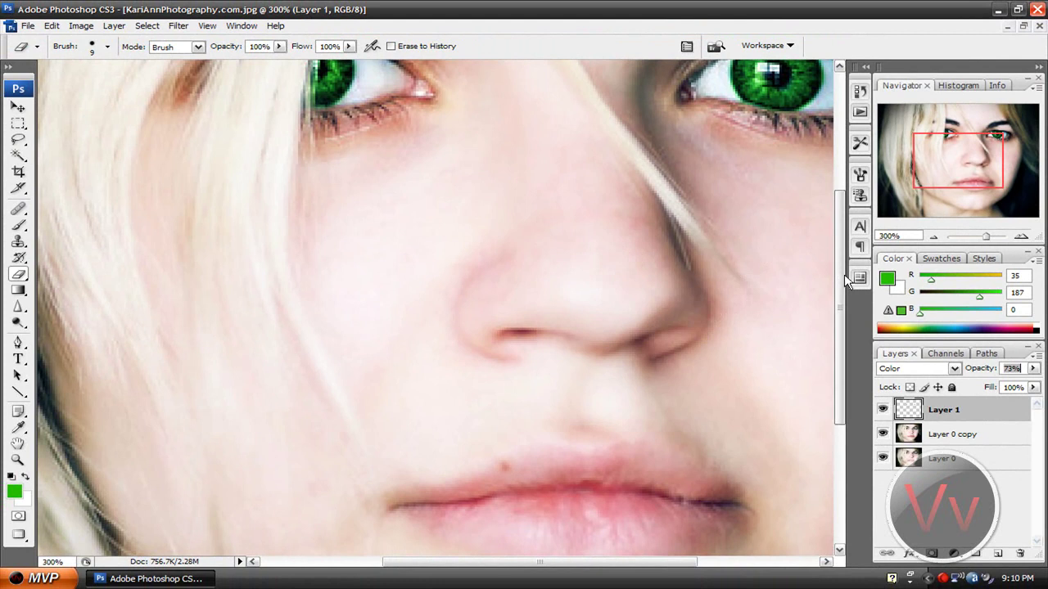
scroll(763, 138, "up", 3)
left_click_drag(461, 563, 516, 563)
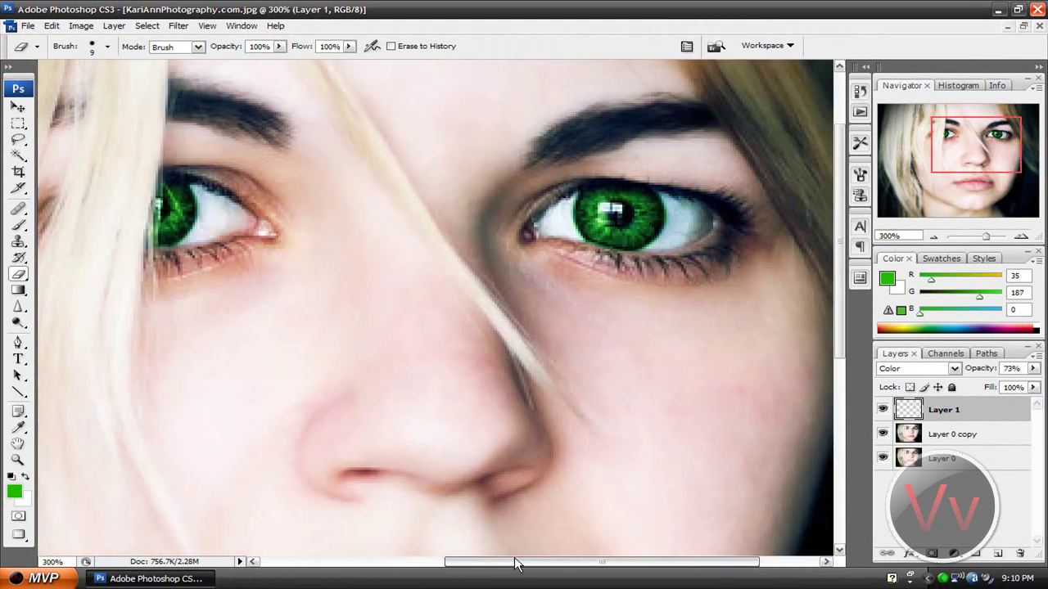
Choose a teal foreground (R 0, G 187, B 180), paint over the right iris, and zoom to 100%.
left_click(14, 491)
left_click(699, 369)
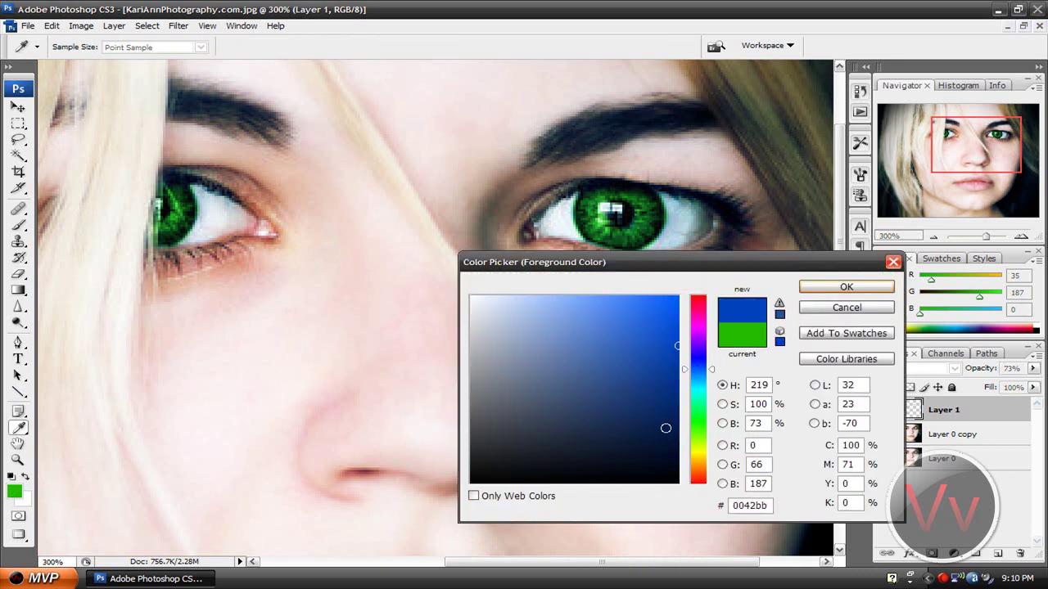
left_click(697, 451)
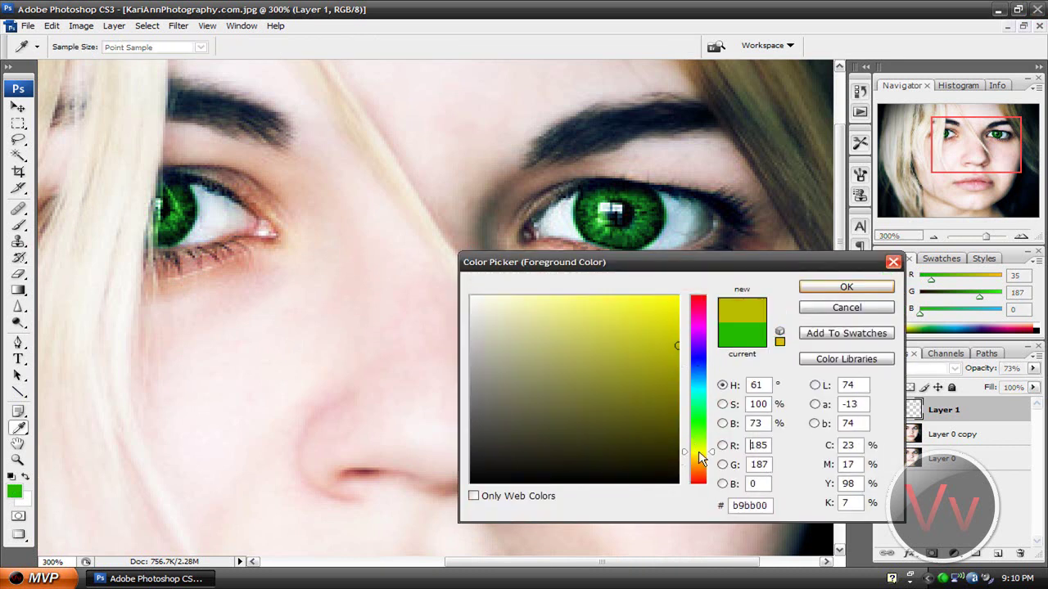
left_click(698, 391)
left_click(810, 288)
mouse_move(651, 214)
left_mouse_down()
mouse_move(643, 196)
mouse_move(602, 194)
mouse_move(587, 212)
left_mouse_up()
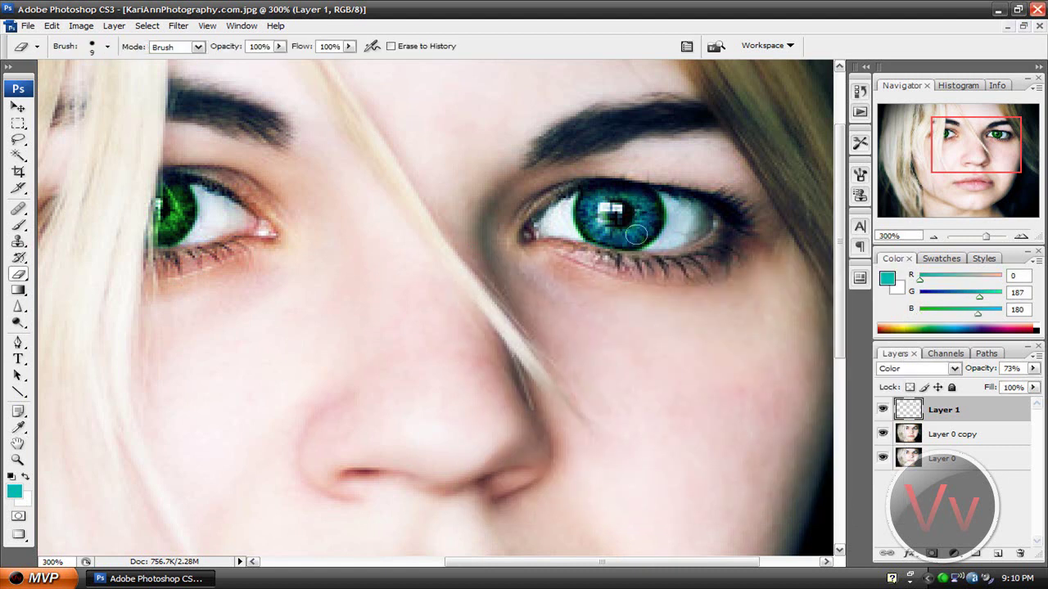
key("ctrl+alt+0")
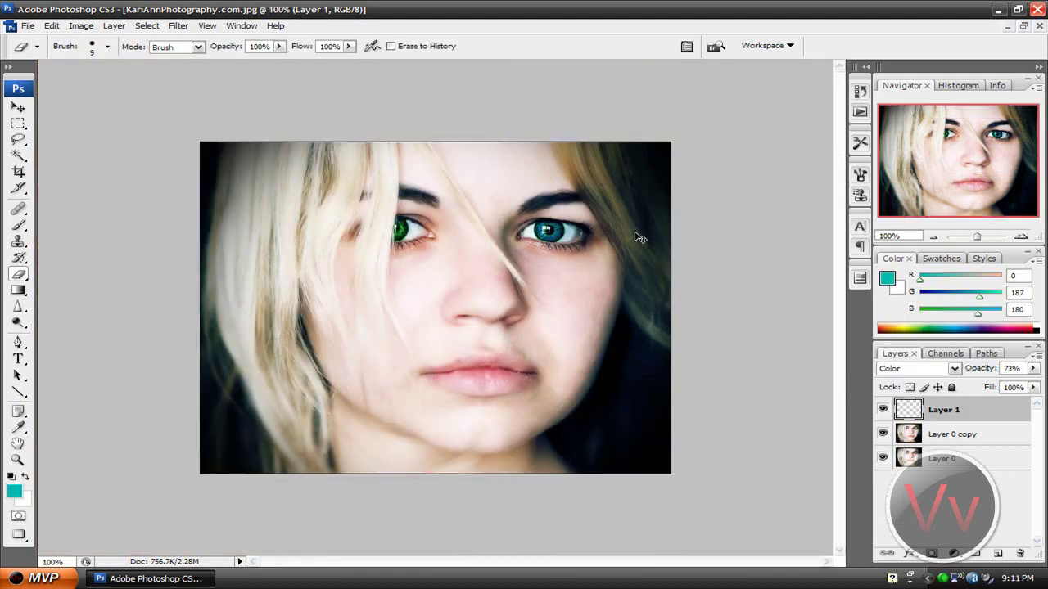